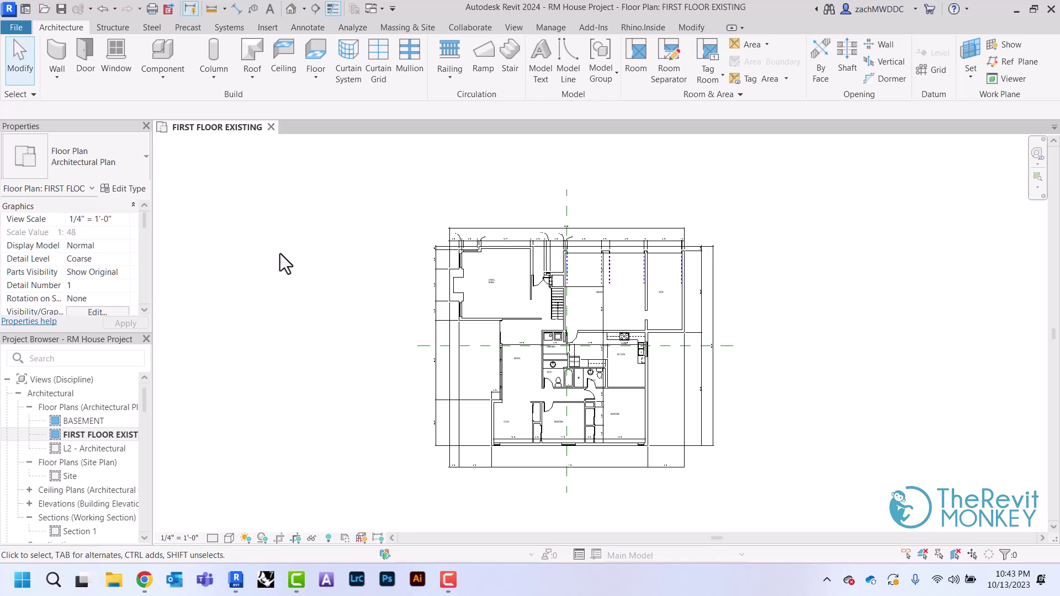
Step: Duplicate the FIRST FLOOR EXISTING plan view
scroll(121, 257, "down", 5)
scroll(121, 257, "down", 6)
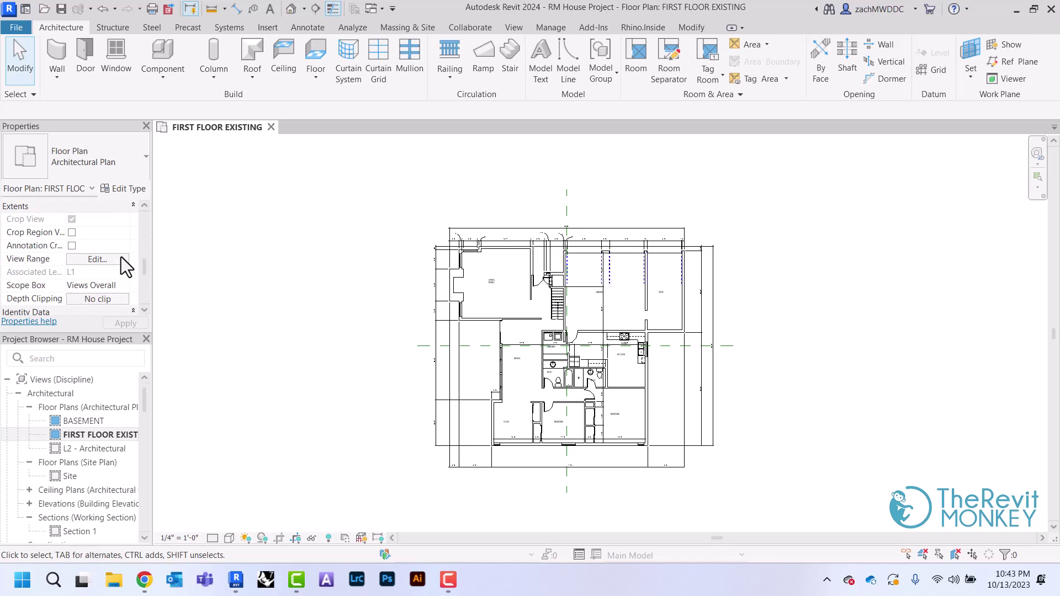
scroll(121, 257, "down", 3)
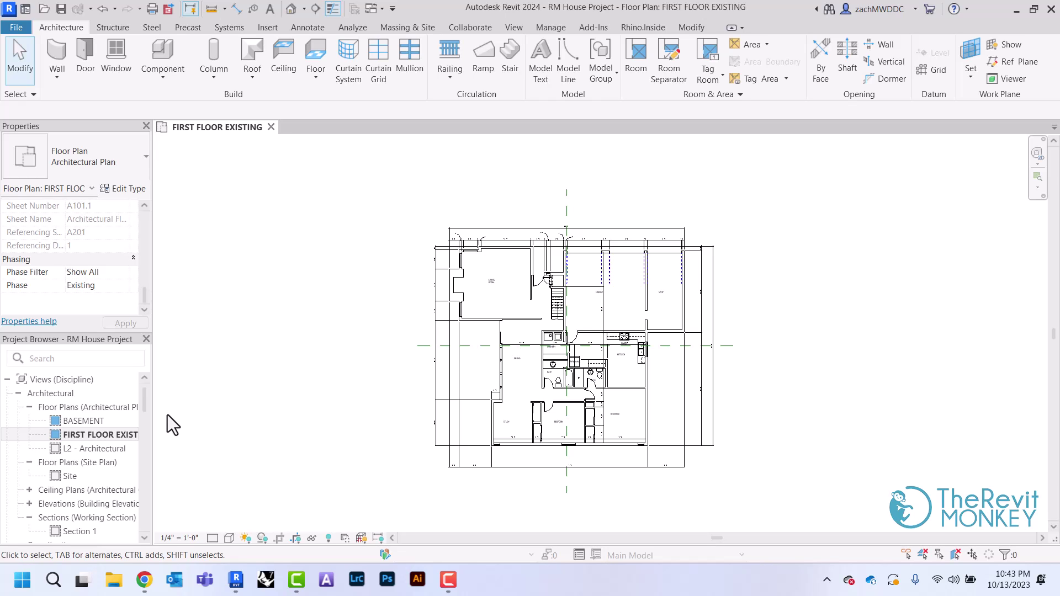
right_click(130, 435)
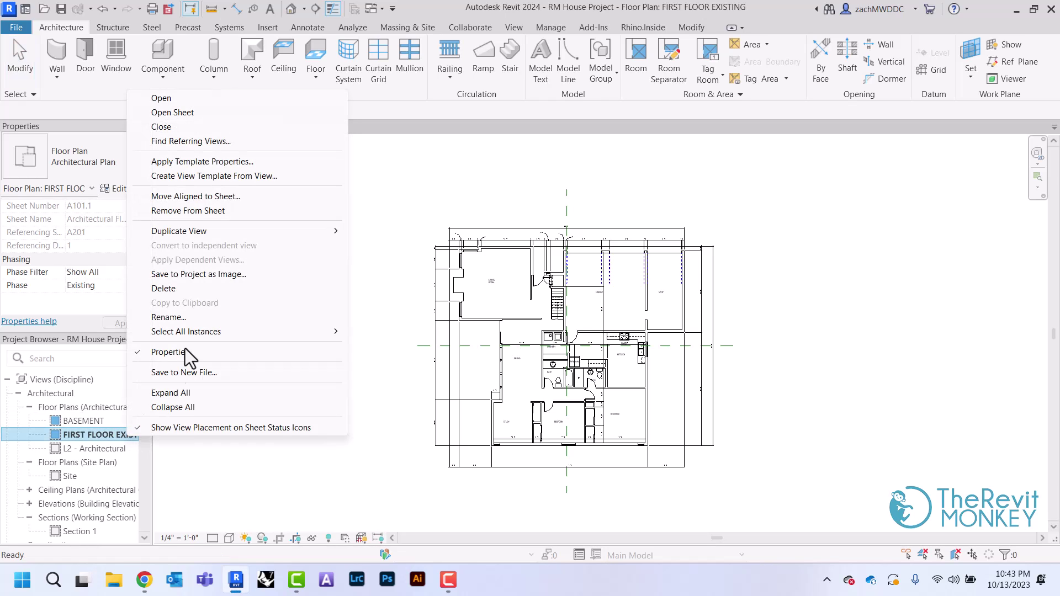
mouse_move(262, 231)
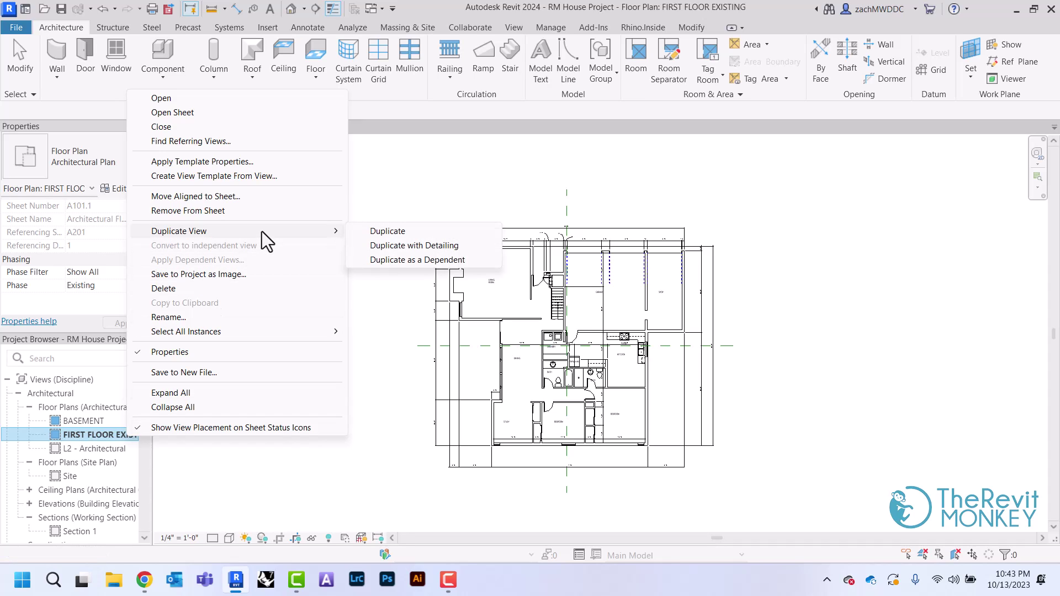
left_click(383, 234)
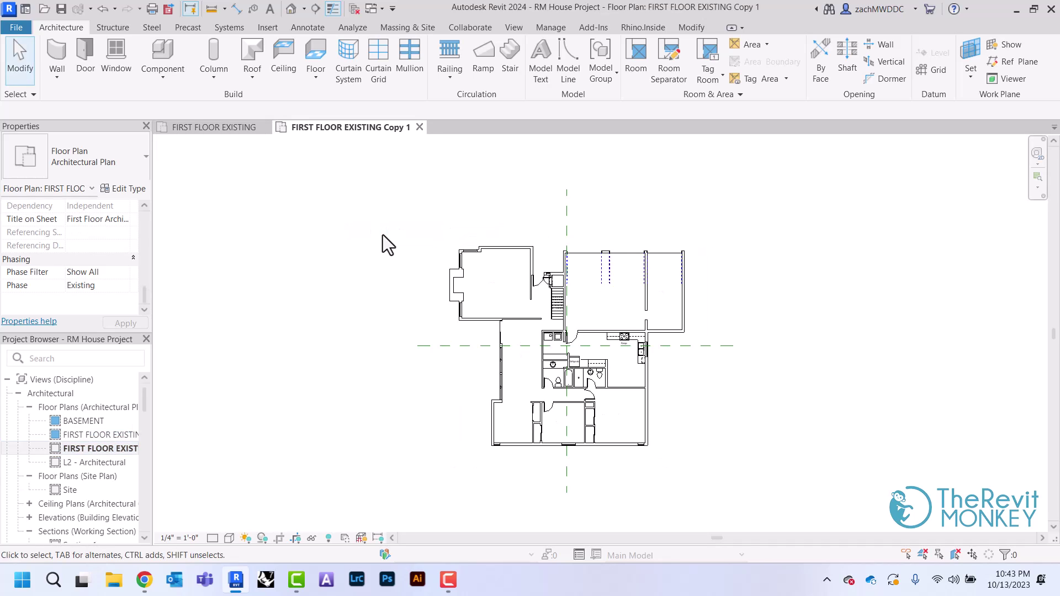
Step: Rename the copied view to FIRST FLOOR DEMO
right_click(128, 451)
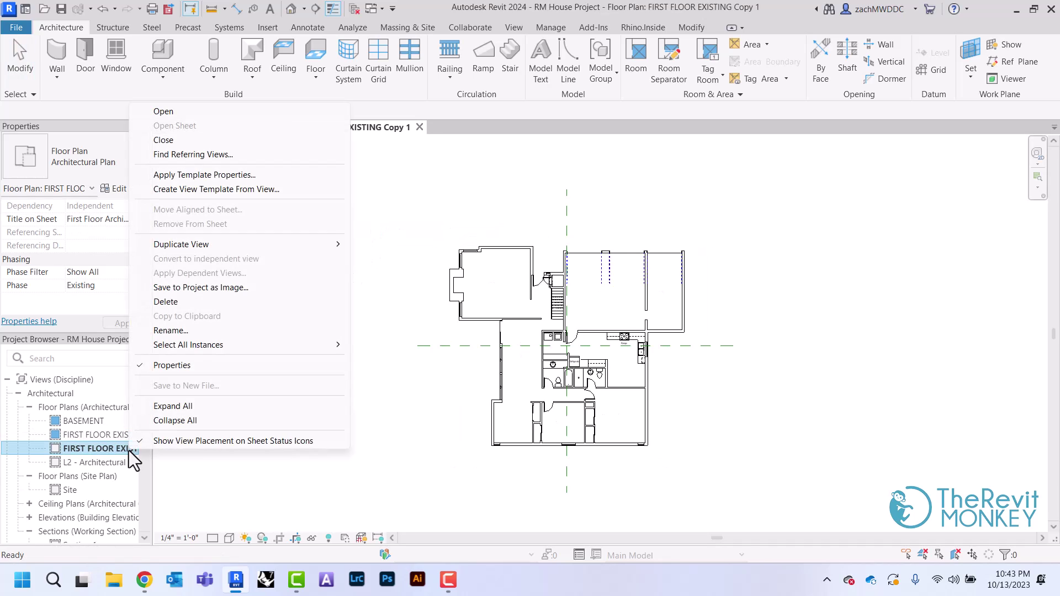
left_click(200, 335)
key("End")
key("BackSpace")
key("BackSpace")
key("BackSpace")
key("BackSpace")
key("BackSpace")
key("BackSpace")
key("BackSpace")
key("BackSpace")
key("BackSpace")
key("BackSpace")
key("BackSpace")
key("BackSpace")
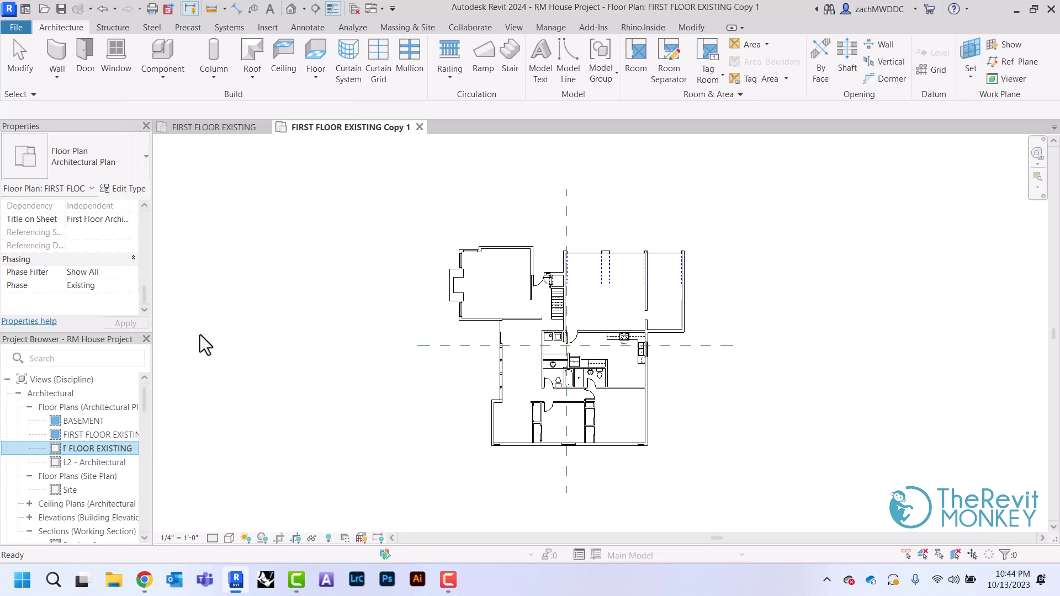
key("BackSpace")
key("BackSpace")
key("BackSpace")
type("DEMO")
key("Return")
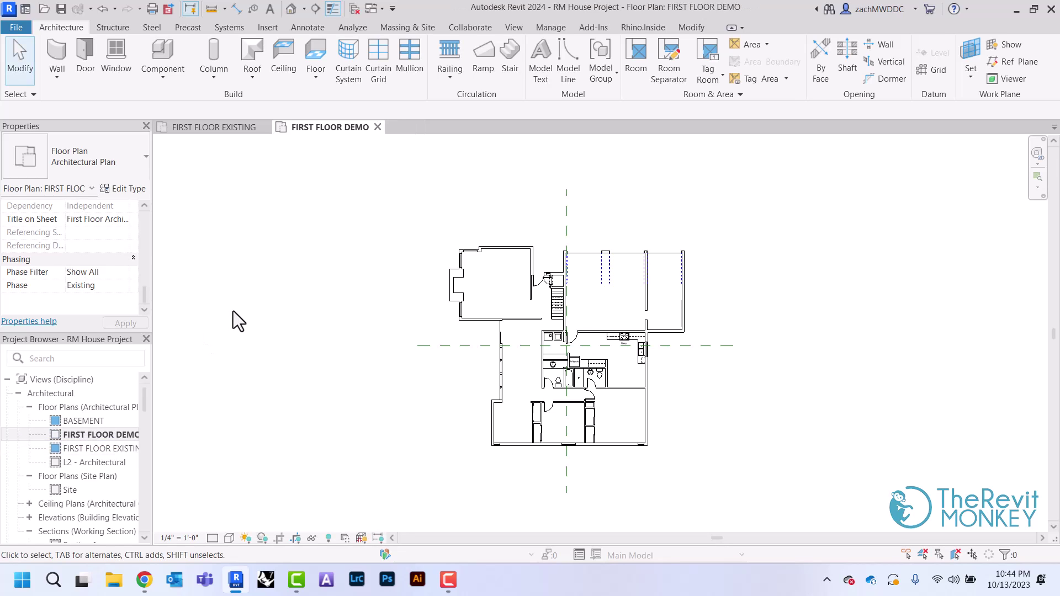
Step: Set the view's Phase to New Construction and Phase Filter to Show Previous + Demo
left_click(127, 288)
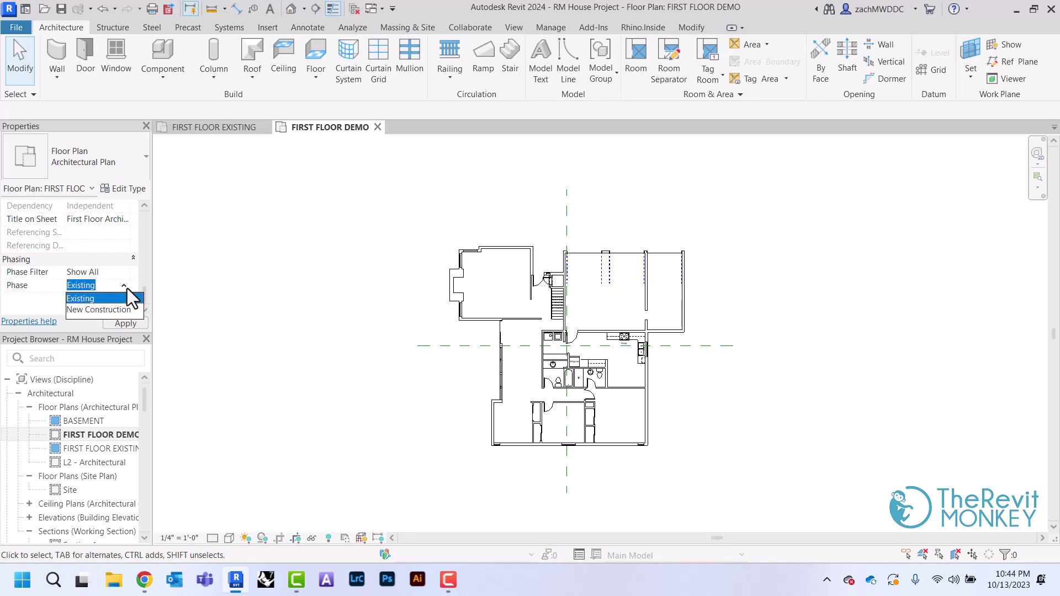
left_click(98, 311)
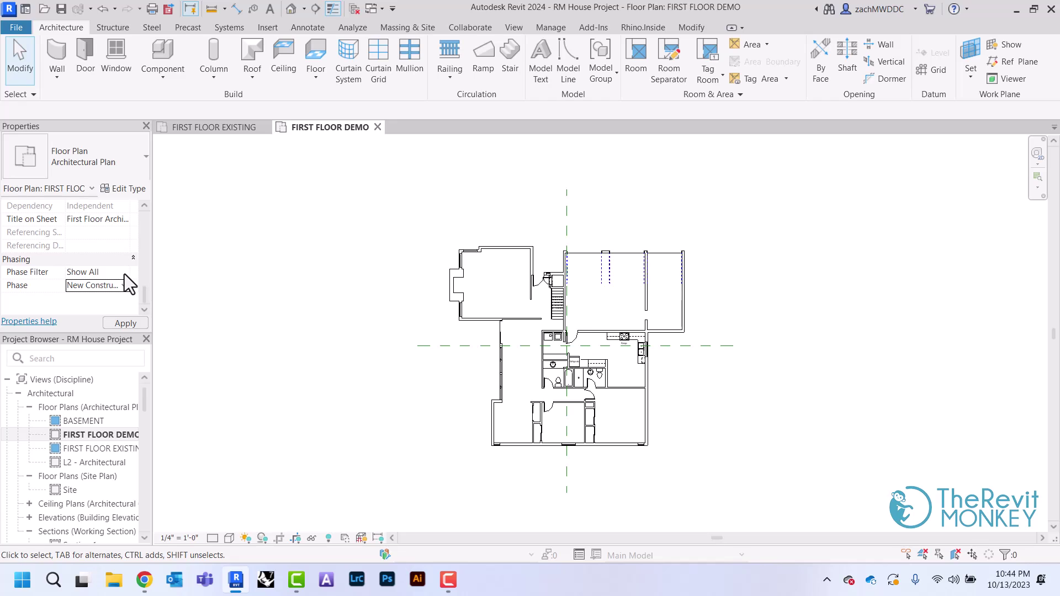
left_click(124, 273)
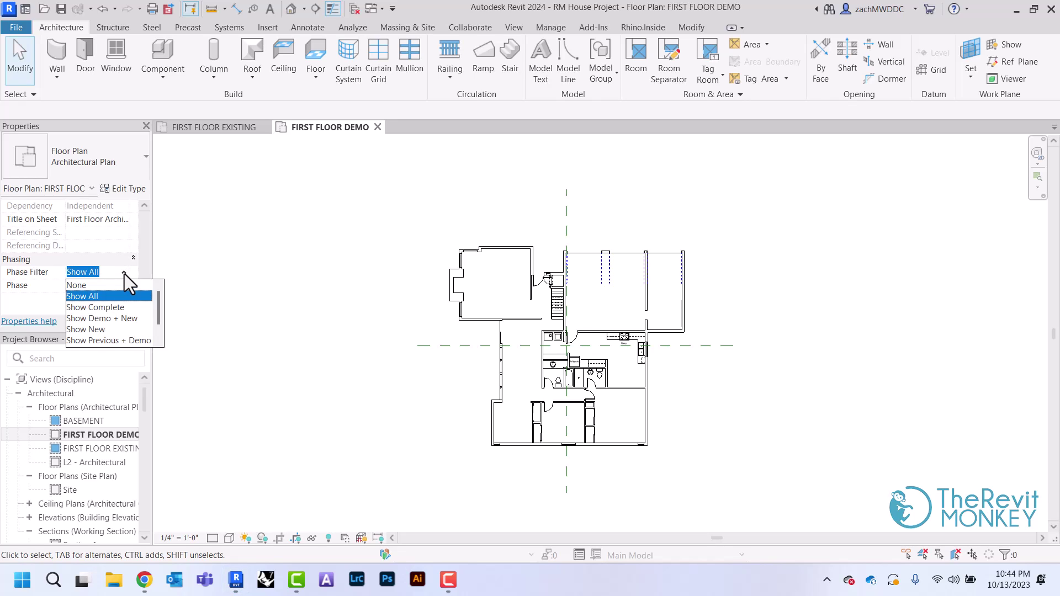
left_click(125, 341)
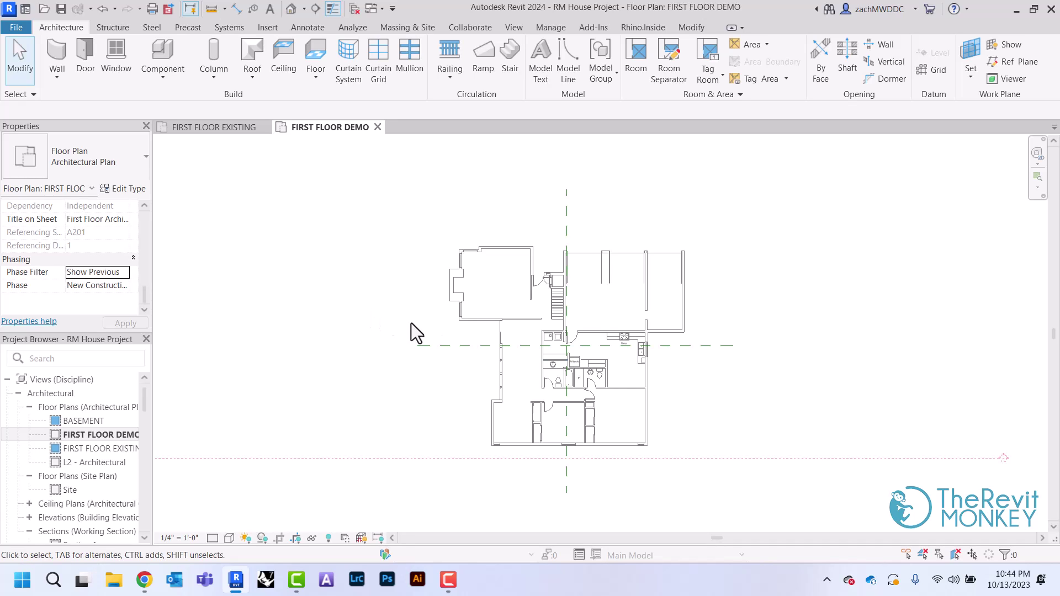
Step: Zoom in on the FIRST FLOOR DEMO plan and pan it down to fill the view
scroll(670, 399, "up", 3)
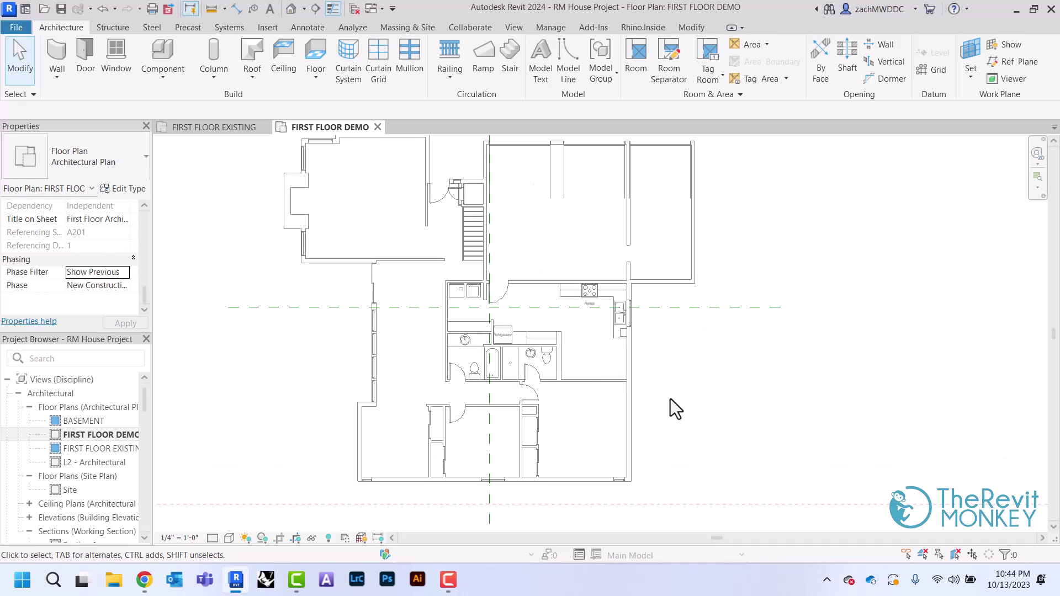
middle_click_drag(671, 398, 689, 417)
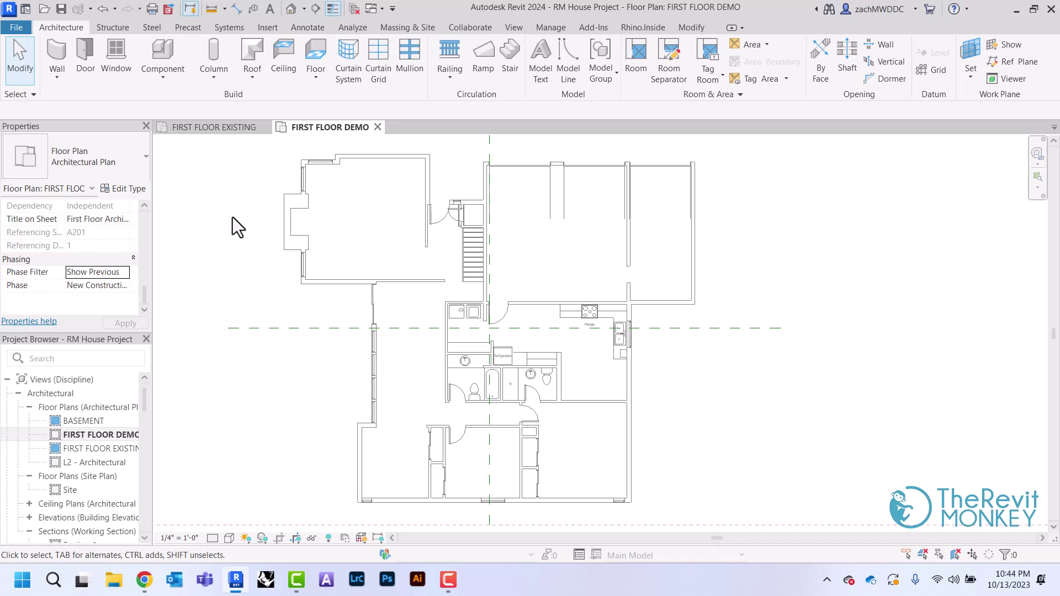
Step: With Demolish, mark the walls around the laundry and bath as demolished
left_click(692, 28)
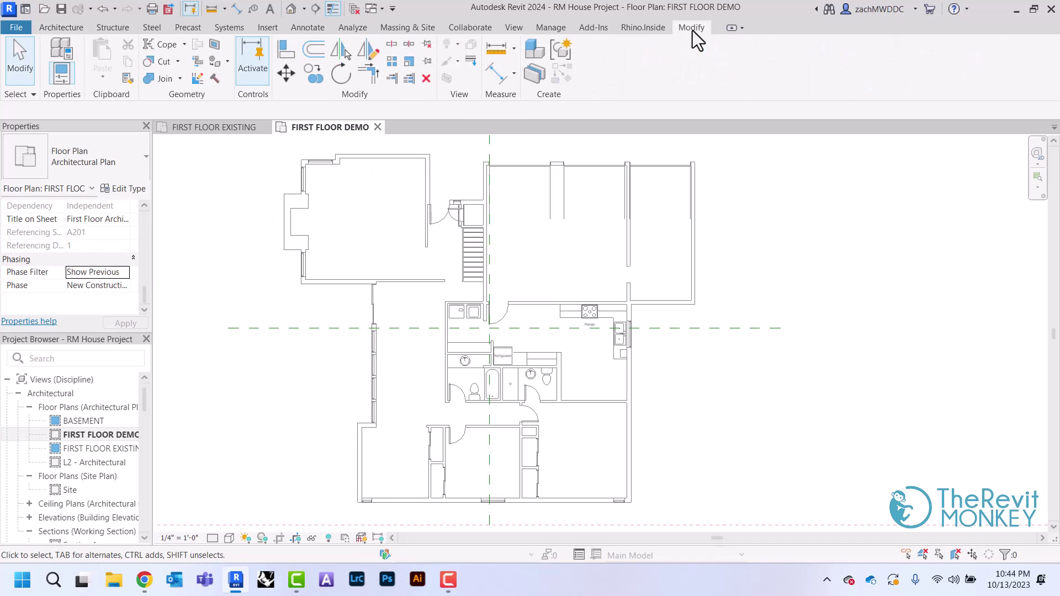
left_click(216, 80)
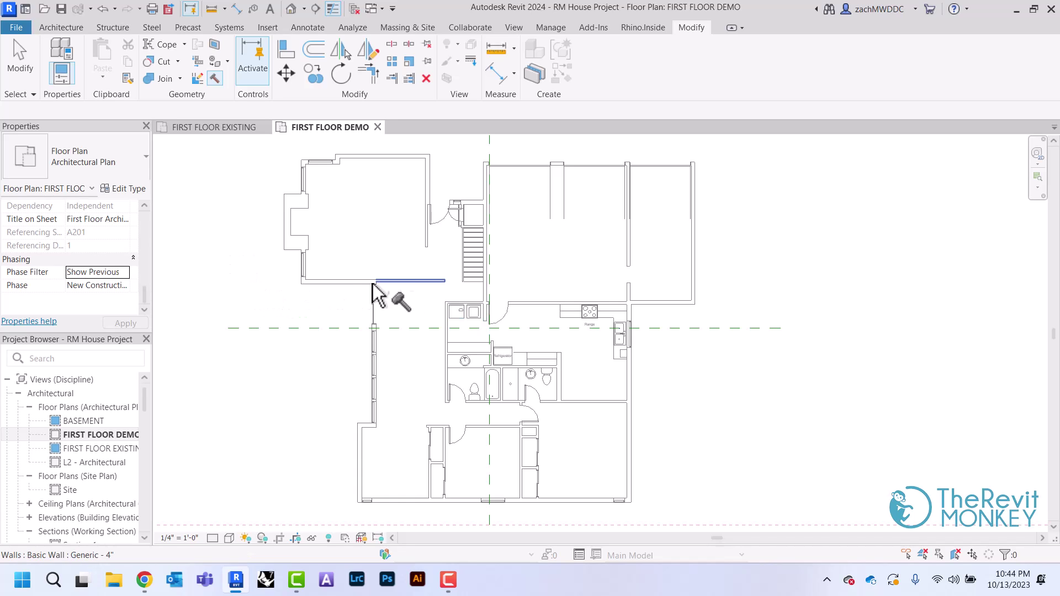
left_click(427, 282)
left_click(447, 333)
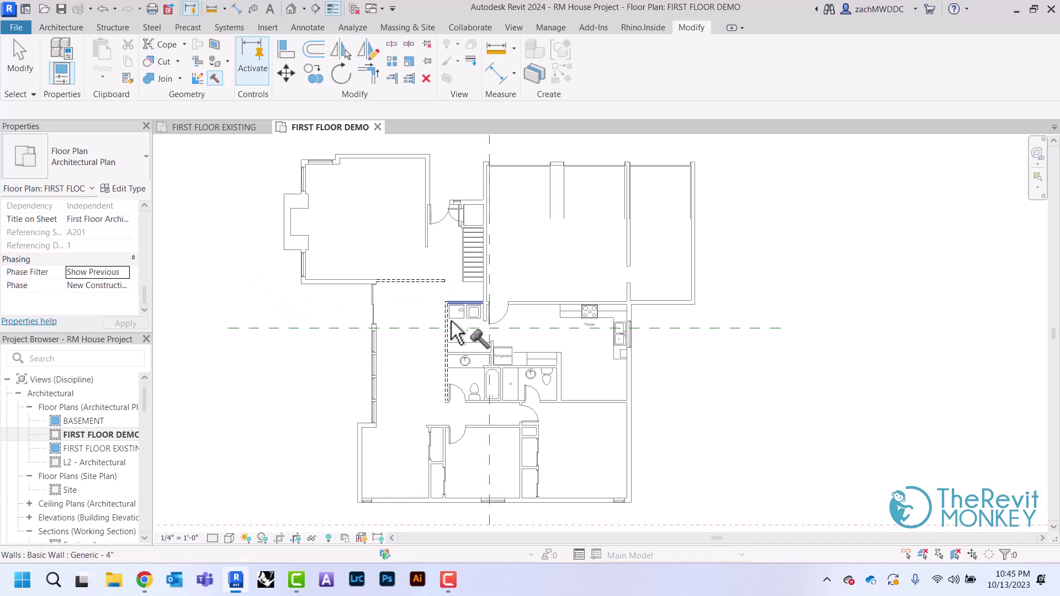
left_click(467, 304)
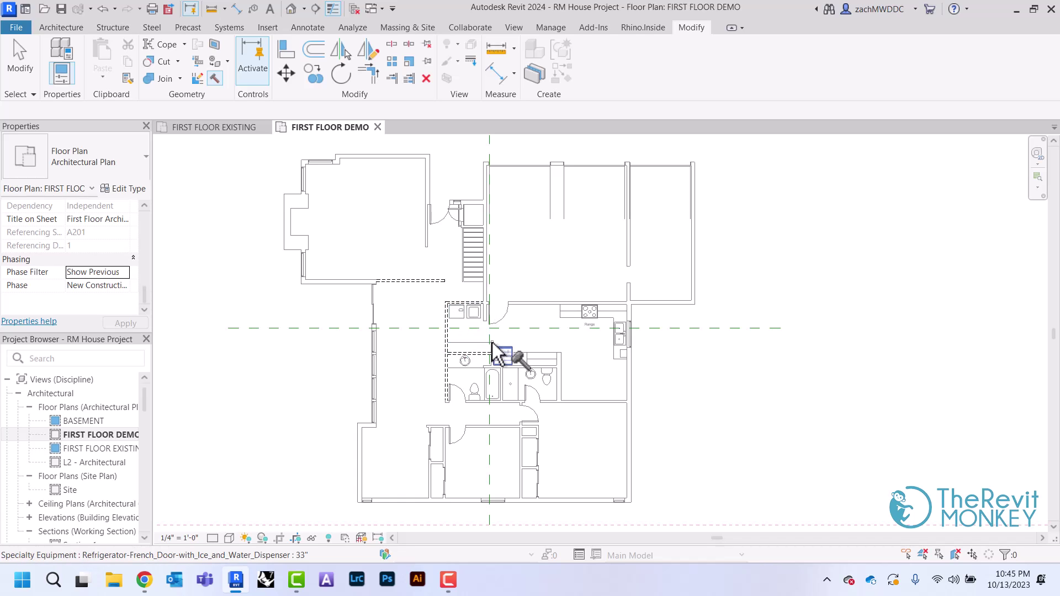
scroll(486, 357, "up", 4)
left_click(485, 346)
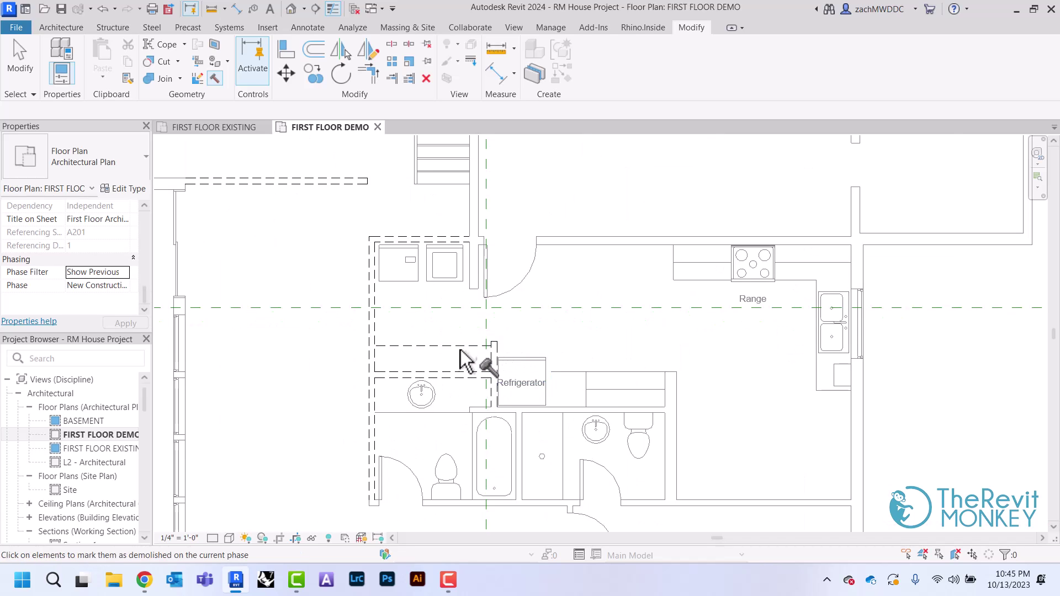
left_click(458, 413)
left_click(473, 409)
Step: Demolish the refrigerator, counter, sink, bathtub and bath walls, then return to FIRST FLOOR EXISTING
left_click(519, 375)
left_click(567, 381)
left_click(605, 390)
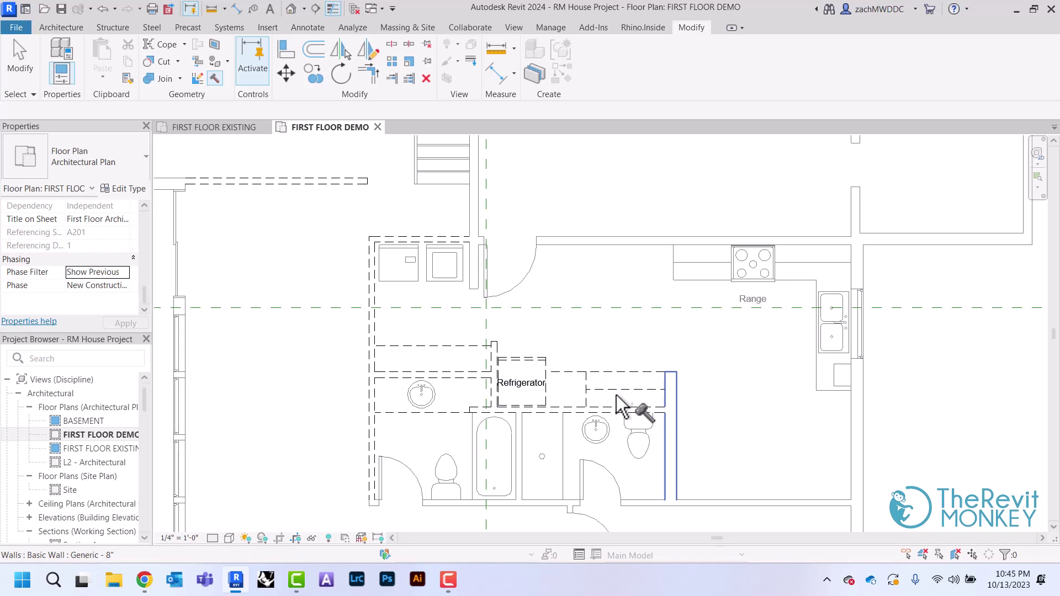
left_click(667, 428)
left_click(596, 432)
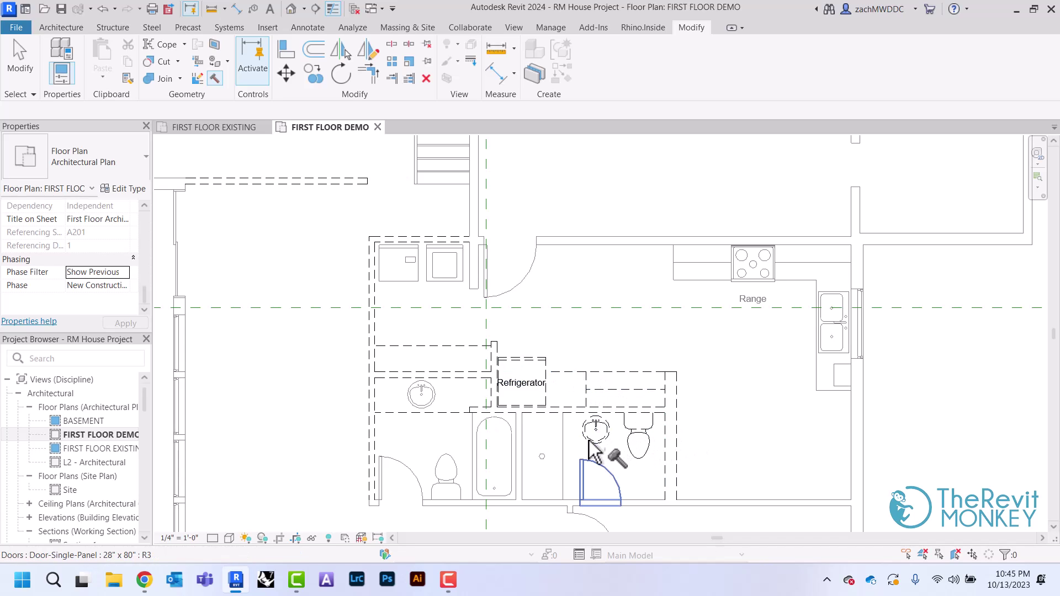
left_click(564, 466)
left_click(523, 463)
left_click(476, 474)
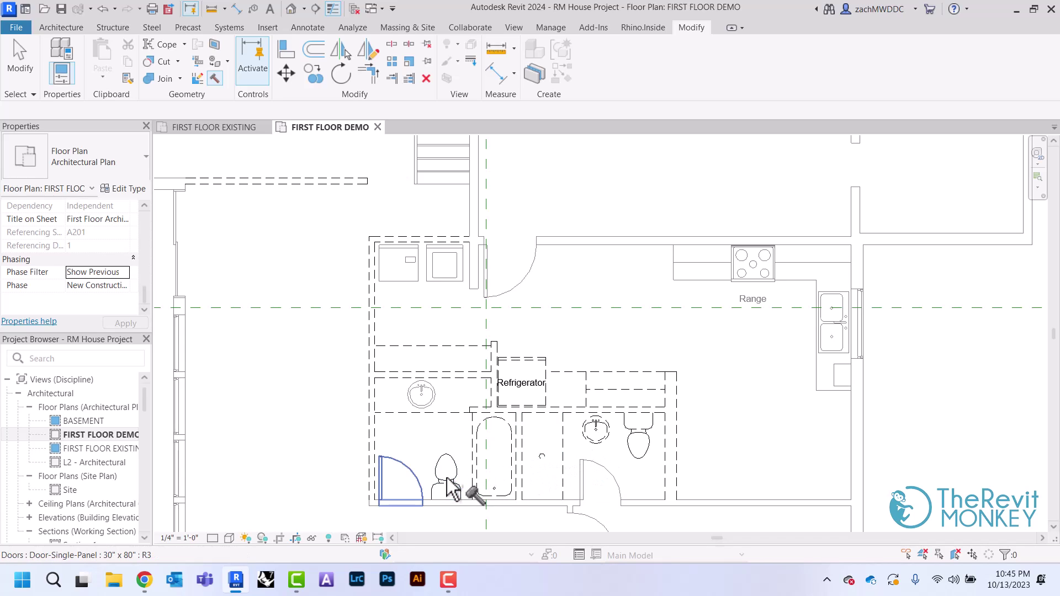
right_click(285, 278)
left_click(288, 280)
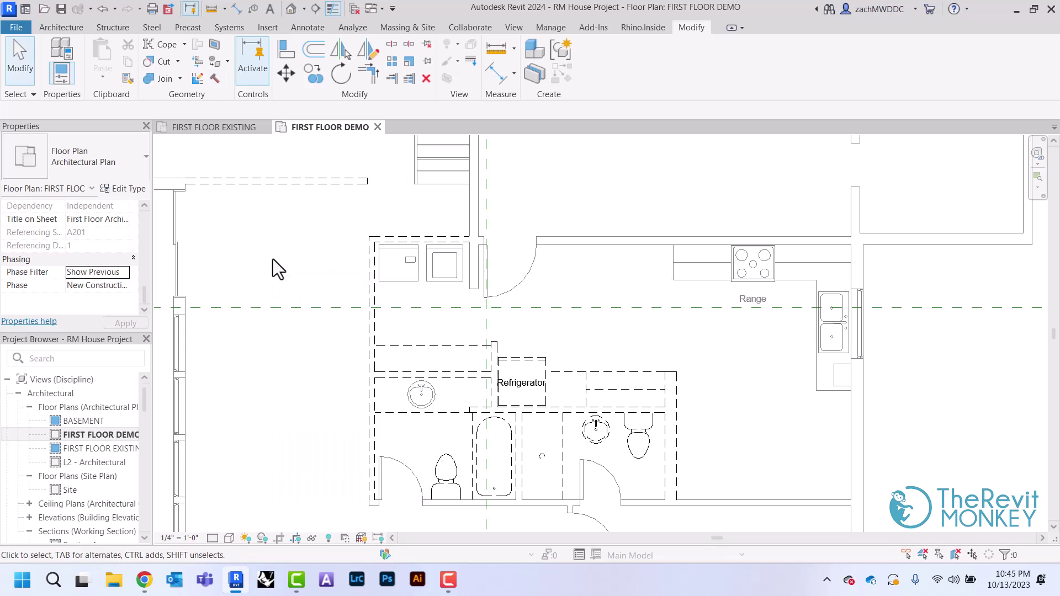
left_click(233, 129)
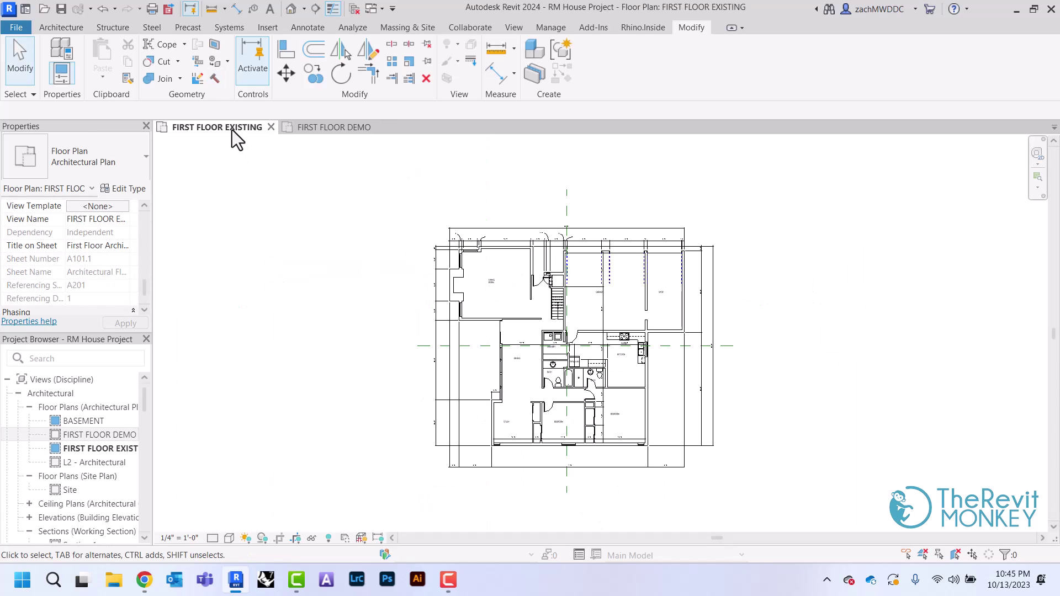
Step: Switch to the FIRST FLOOR DEMO plan and zoom out to see the whole floor
scroll(232, 130, "up", 3)
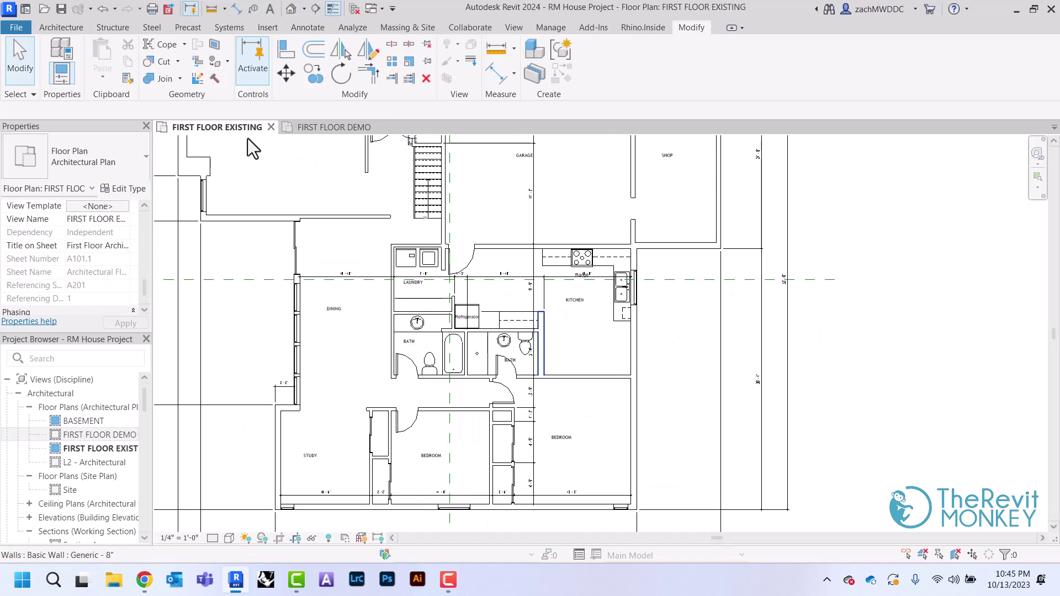
scroll(689, 377, "up", 2)
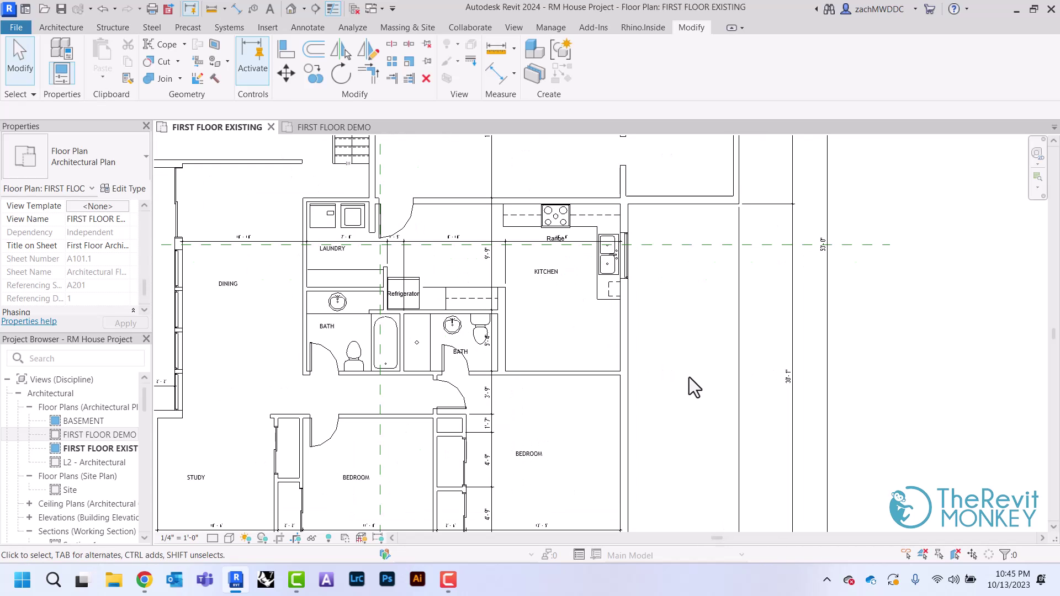
left_click(323, 127)
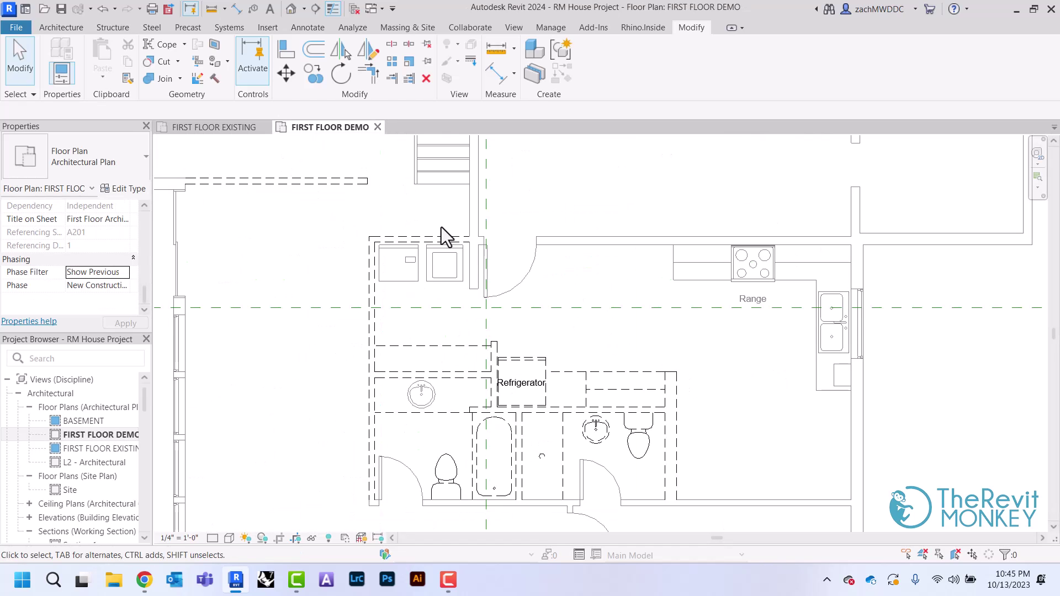
scroll(442, 227, "down", 2)
scroll(389, 267, "down", 3)
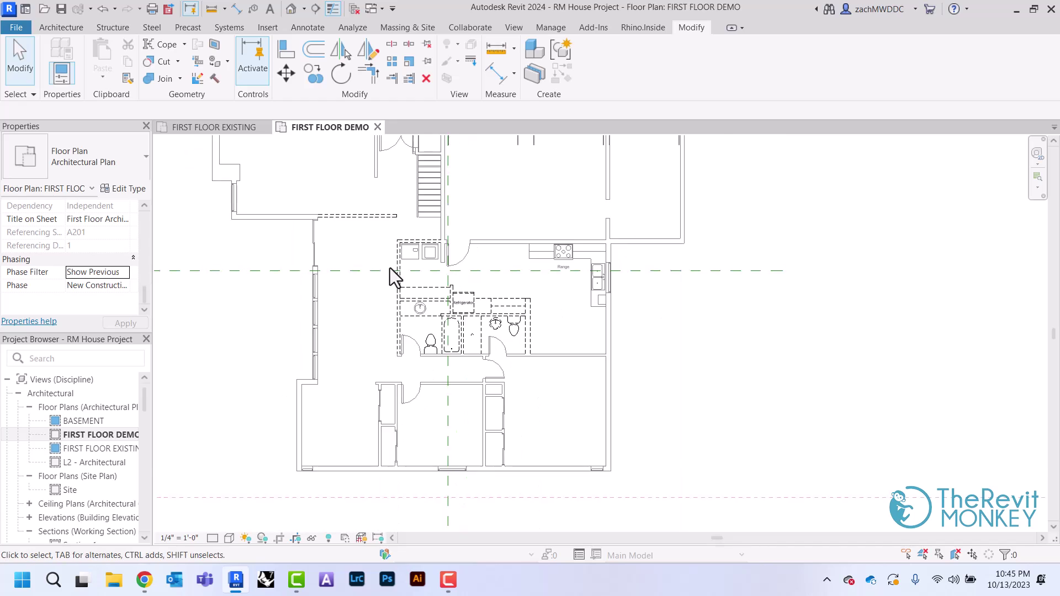
middle_click_drag(390, 268, 347, 277)
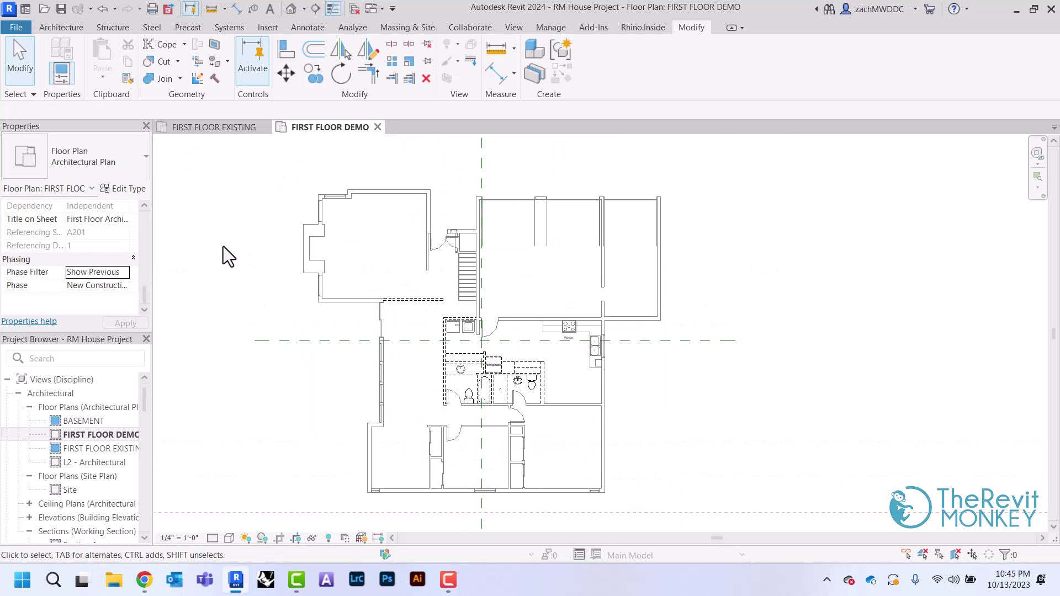
Step: Duplicate the FIRST FLOOR DEMO view with detailing
right_click(109, 436)
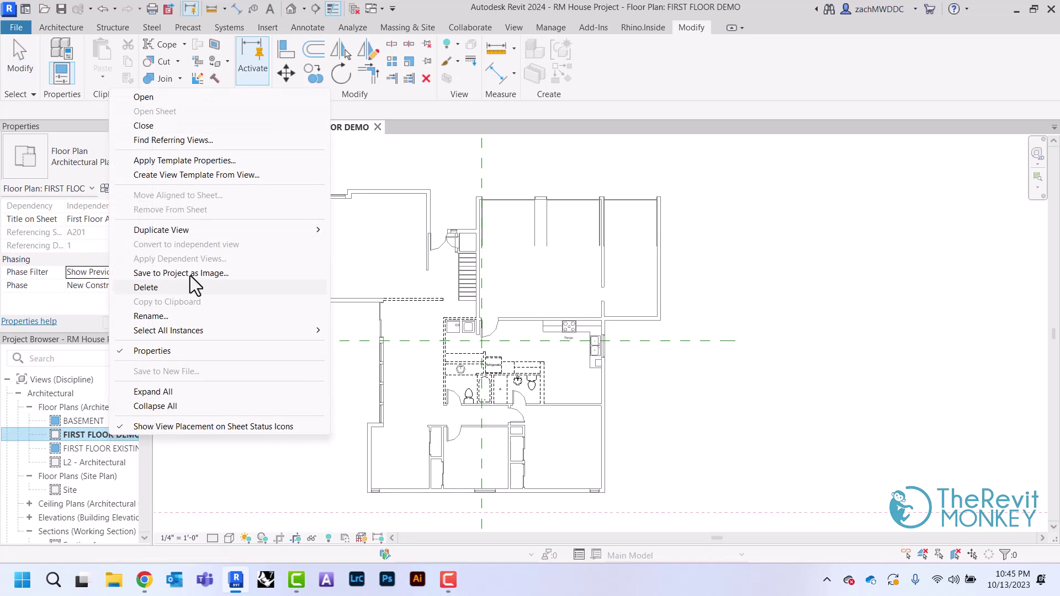
mouse_move(210, 235)
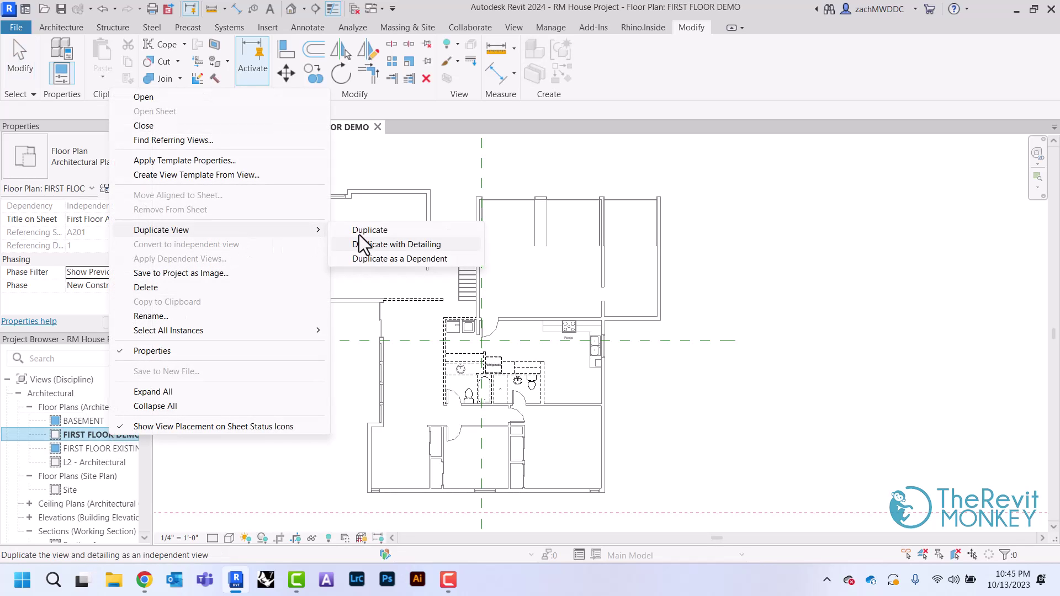
left_click(376, 234)
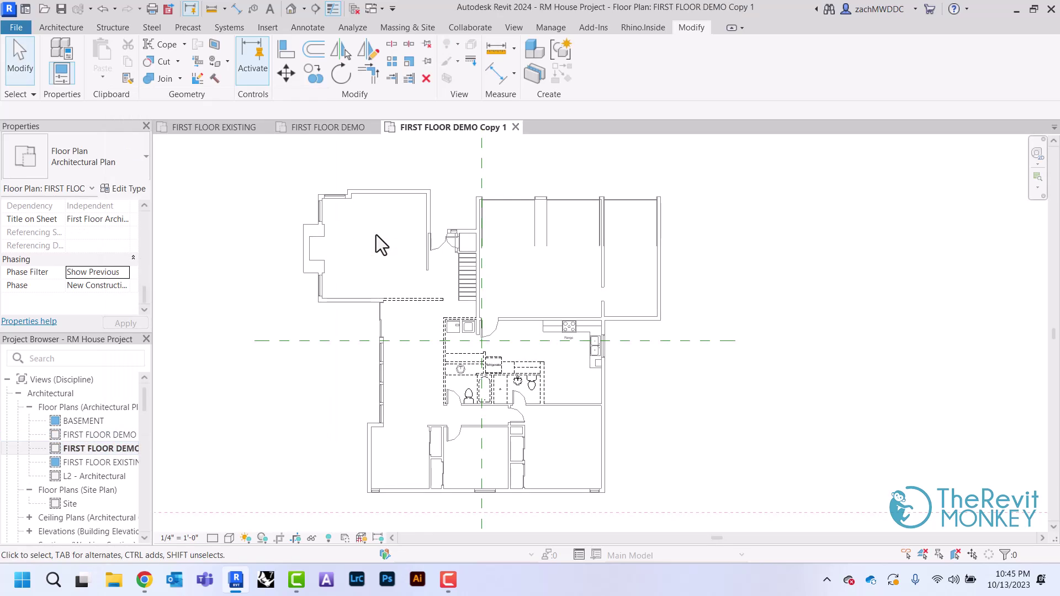
Step: Rename the copied view to FIRST FLOOR NEW
right_click(102, 449)
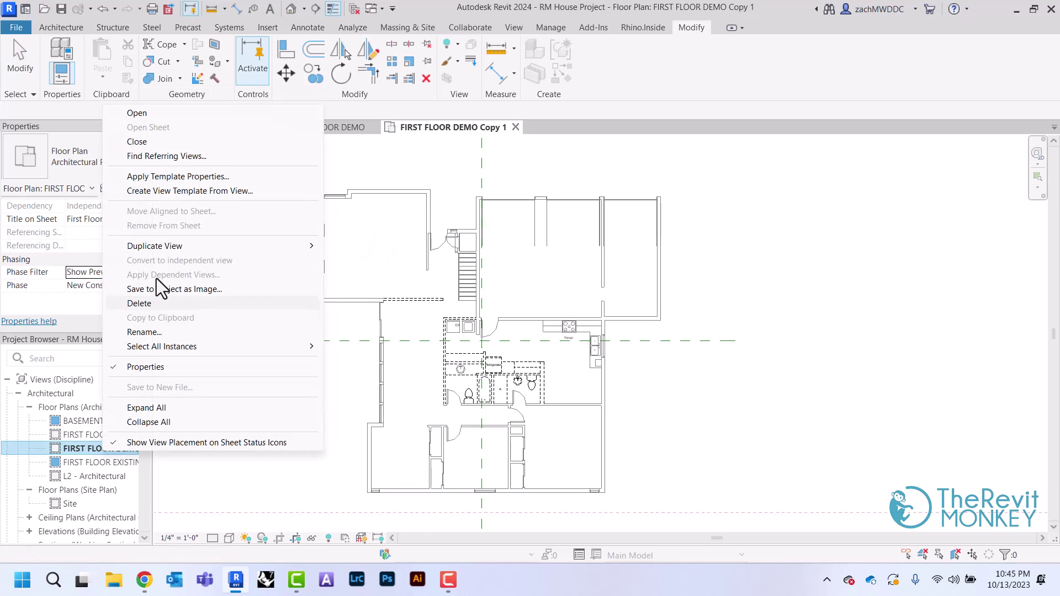
left_click(159, 340)
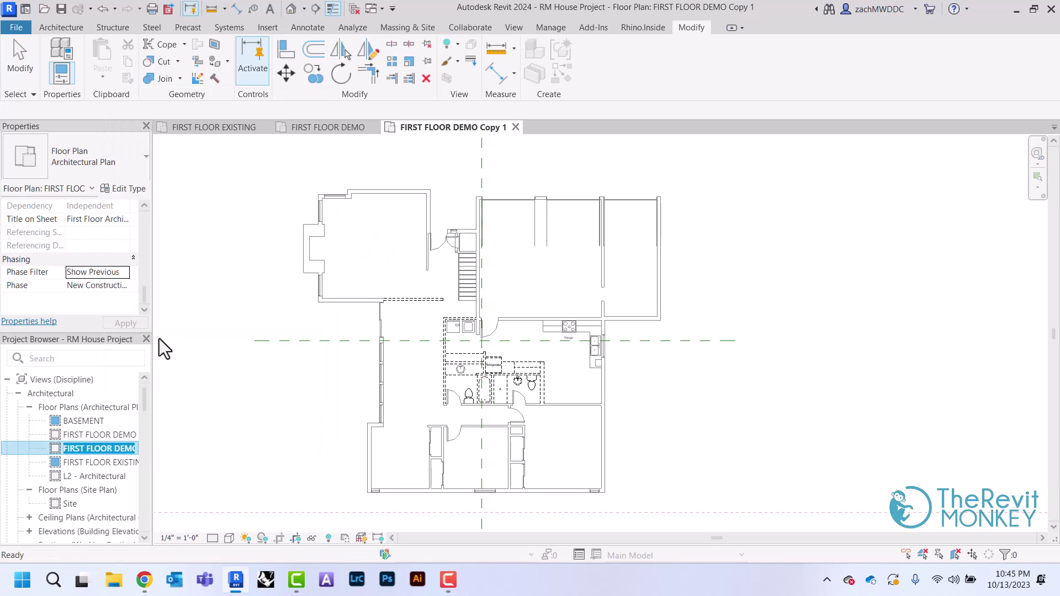
key("End")
key("BackSpace")
key("BackSpace")
key("BackSpace")
key("BackSpace")
key("BackSpace")
key("BackSpace")
key("BackSpace")
key("BackSpace")
key("BackSpace")
key("BackSpace")
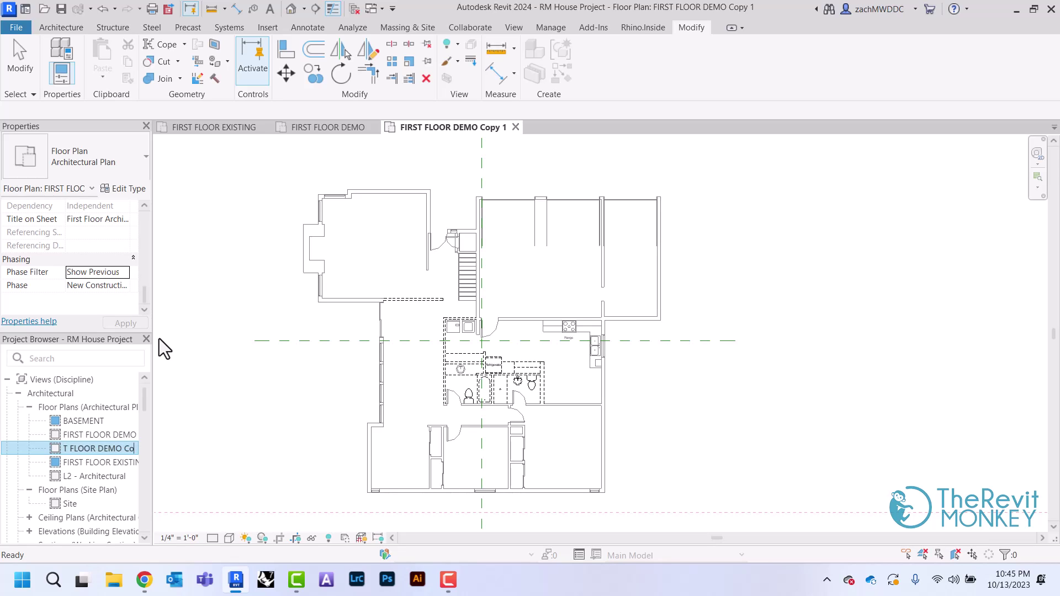
key("BackSpace")
type("NEW")
key("Return")
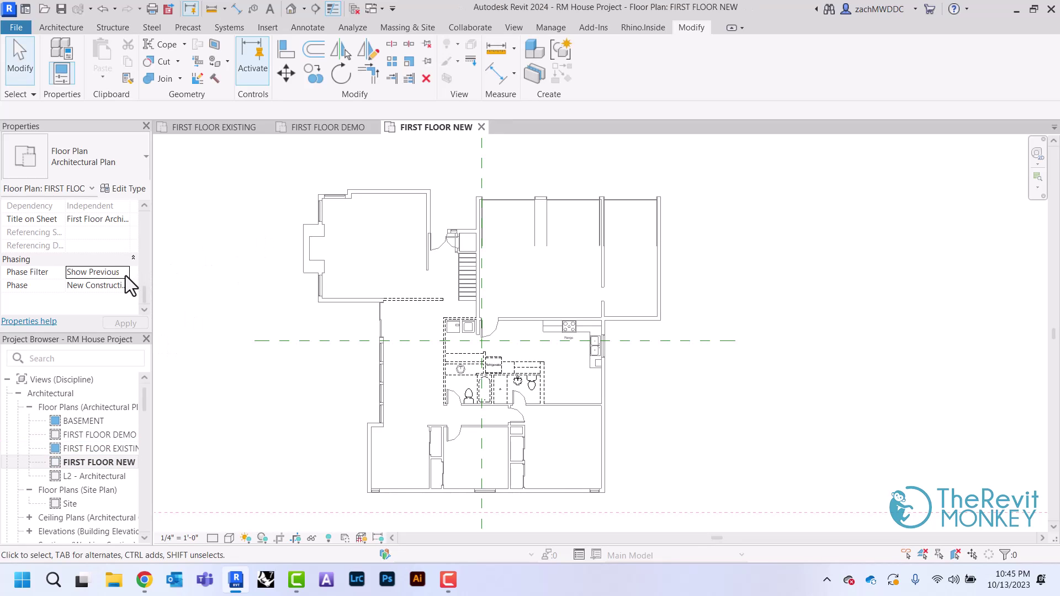
Step: Set the FIRST FLOOR NEW view's phase filter to Show Previous + New
left_click(125, 276)
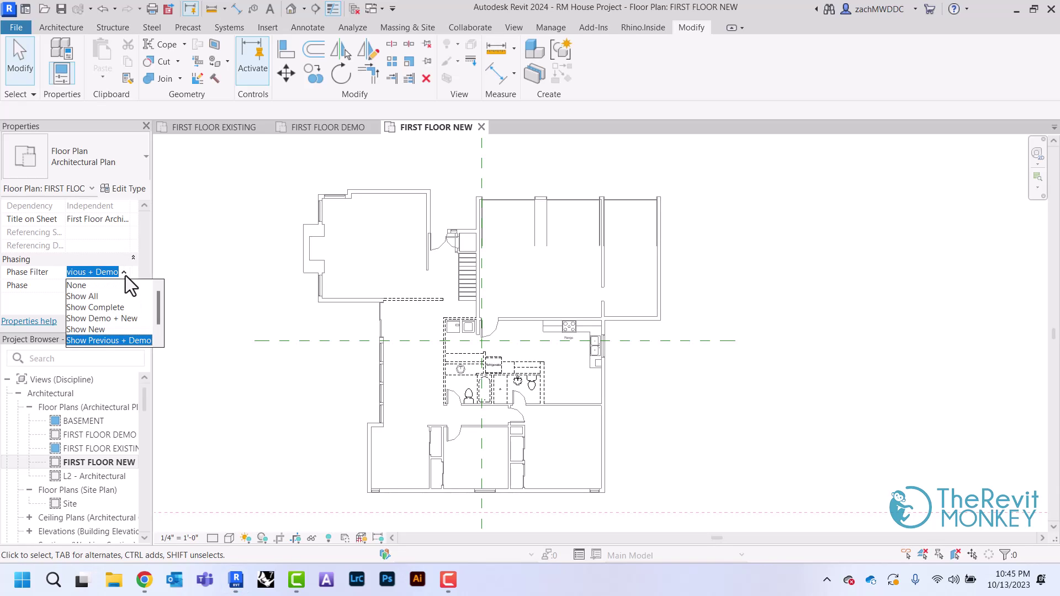
scroll(126, 315, "down", 1)
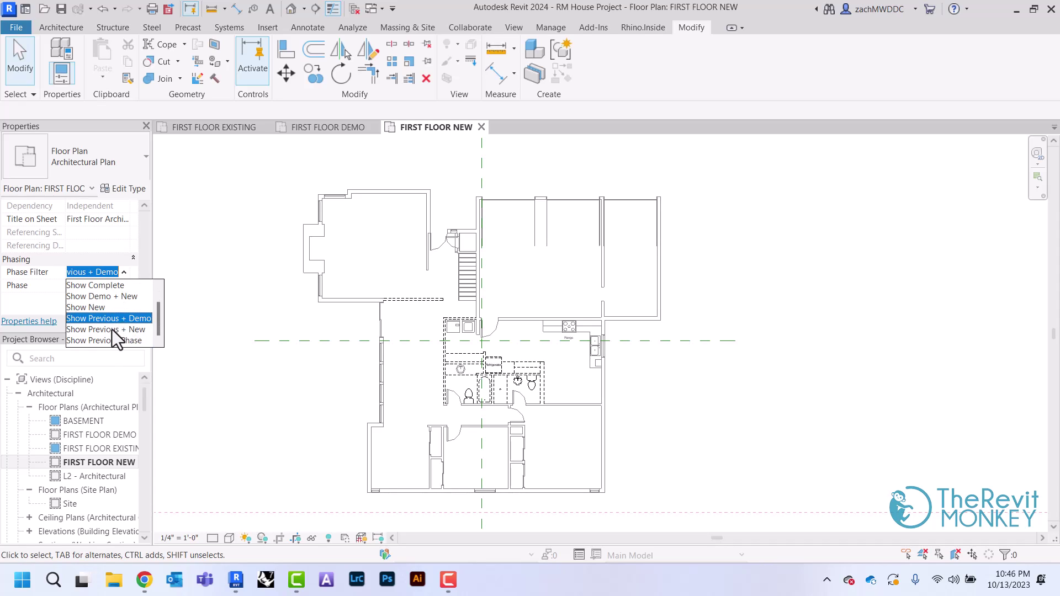
left_click(111, 329)
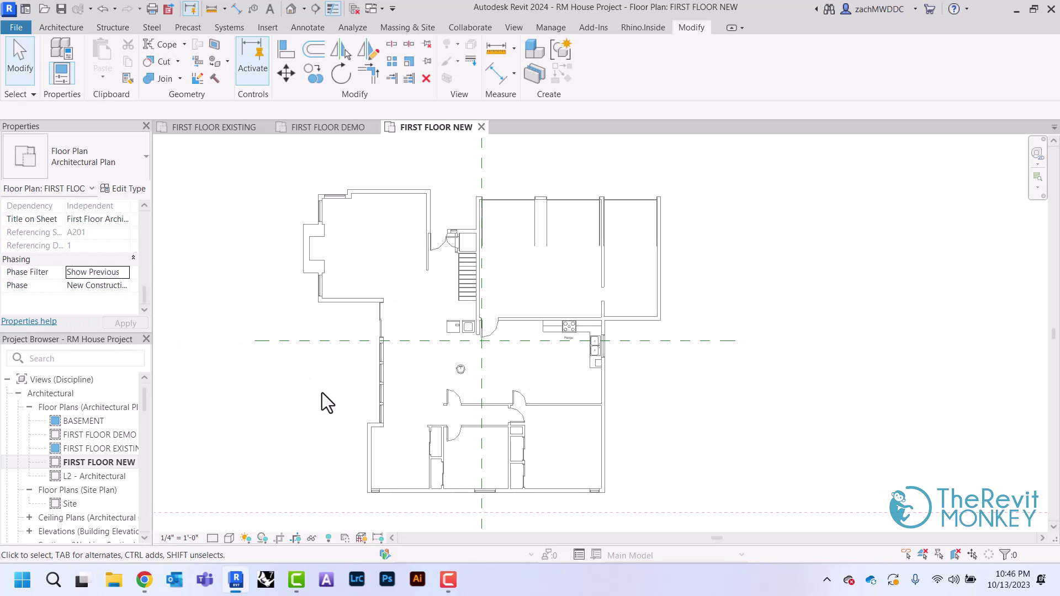
left_click(337, 127)
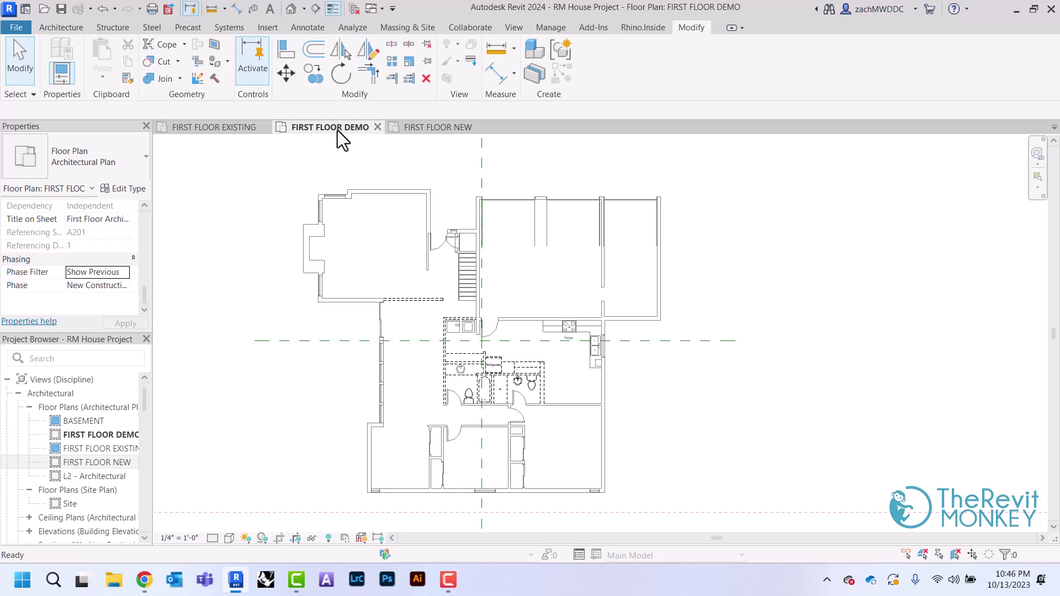
left_click(224, 126)
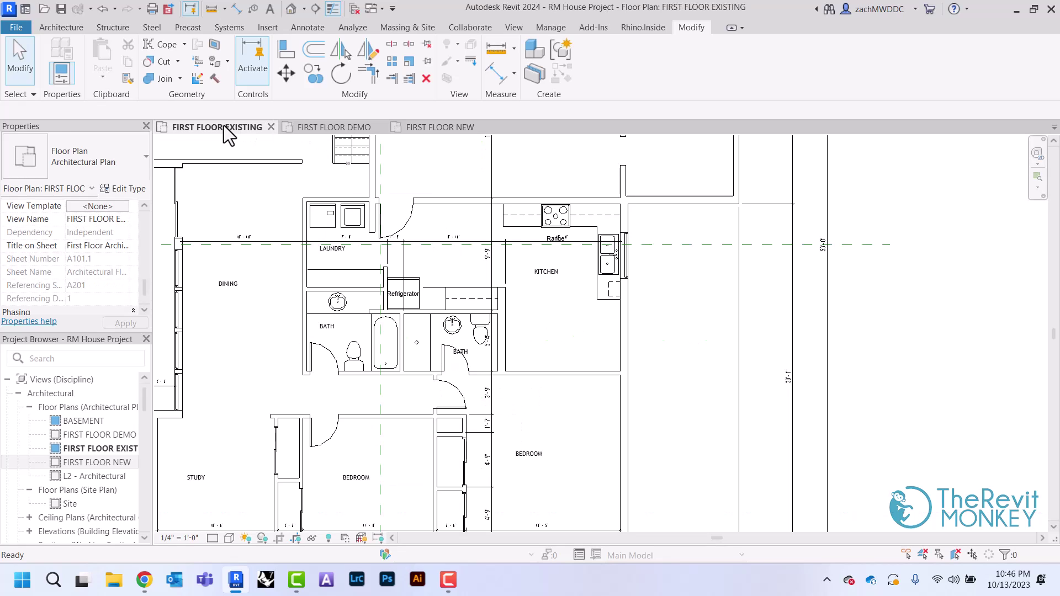
left_click(349, 129)
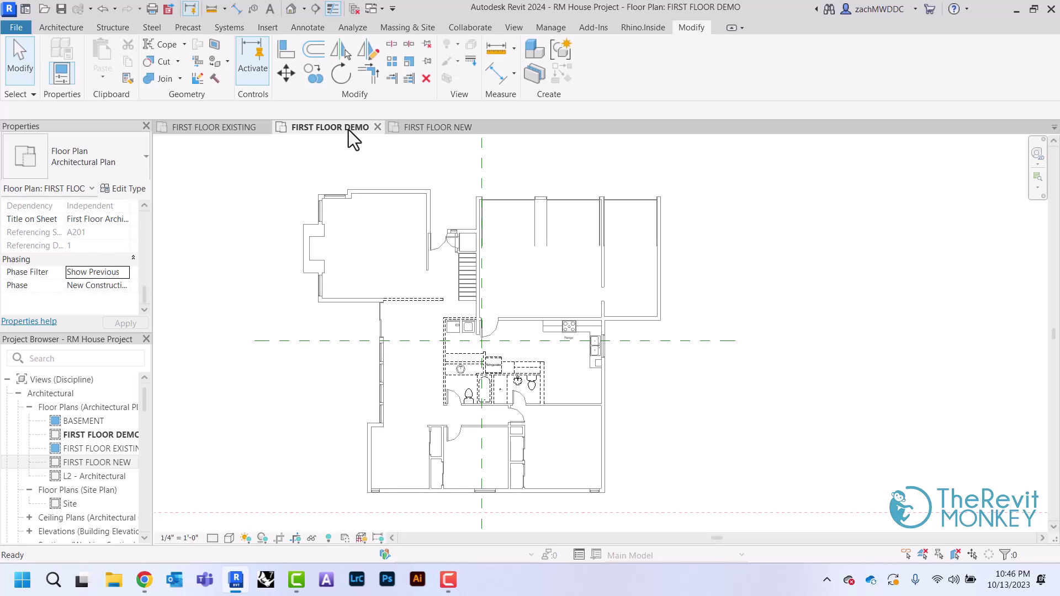
left_click(426, 128)
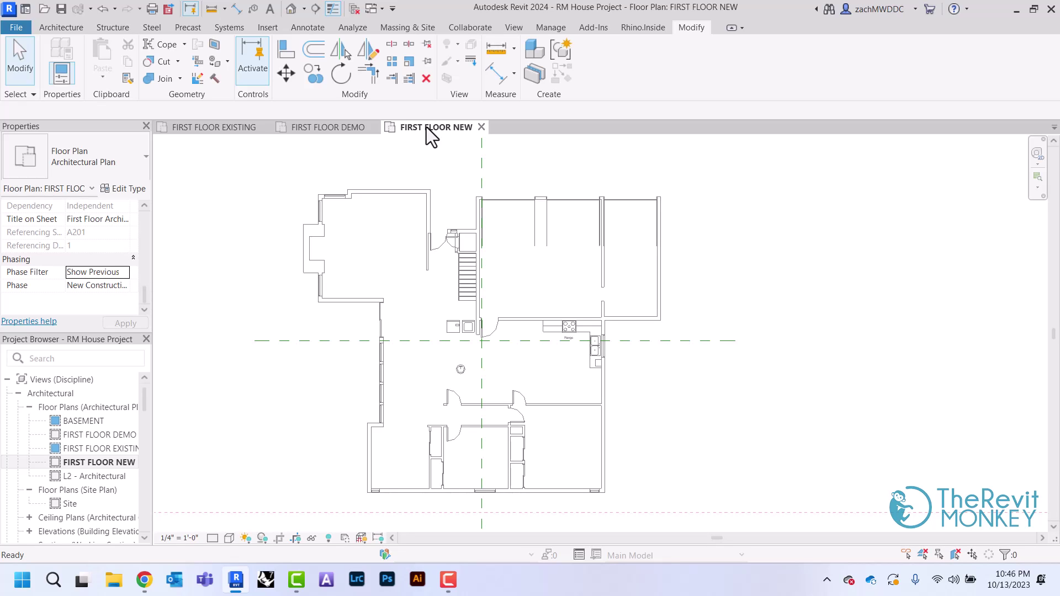
Step: Start Demolish and mark the laundry fixtures and round sink vanity as demolished
left_click(214, 84)
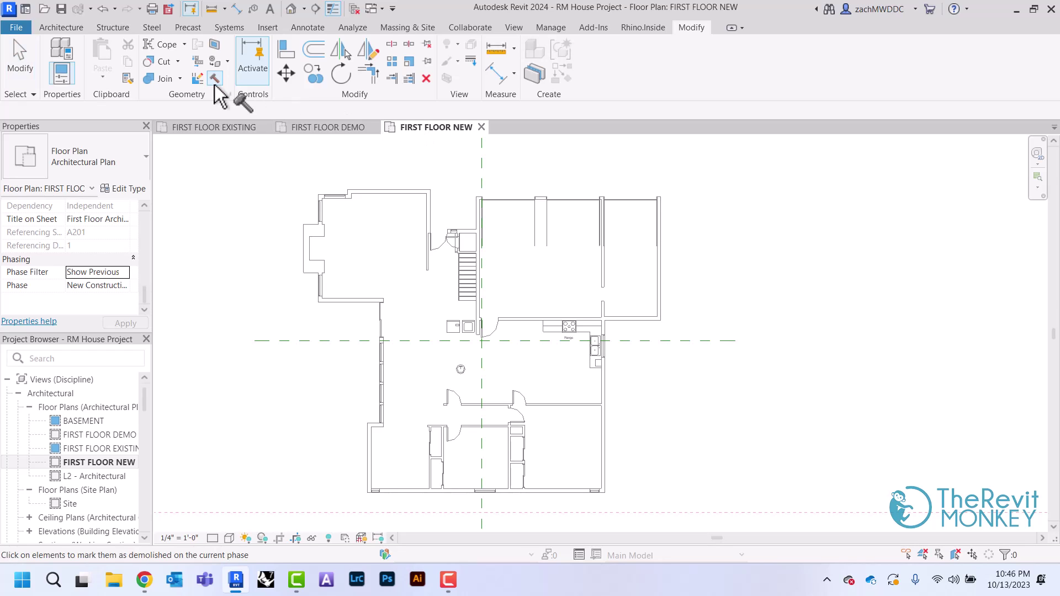
left_click(460, 368)
left_click(453, 326)
left_click(467, 326)
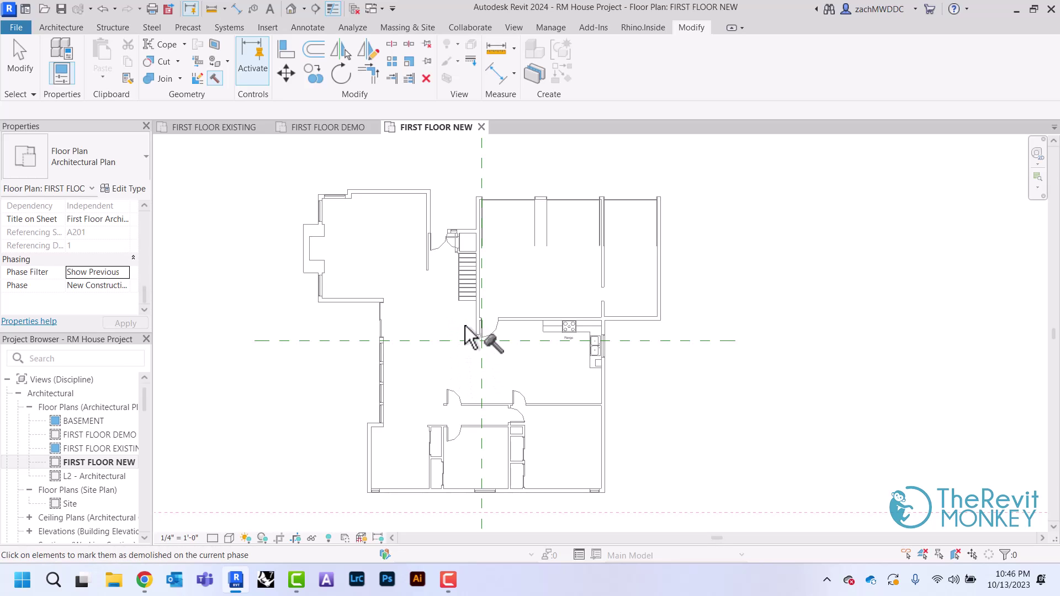
Step: Demolish the kitchen counter, range, double sink and wall-side fixtures, then end Demolish in FIRST FLOOR DEMO
scroll(545, 338, "up", 5)
left_click(538, 329)
left_click(506, 318)
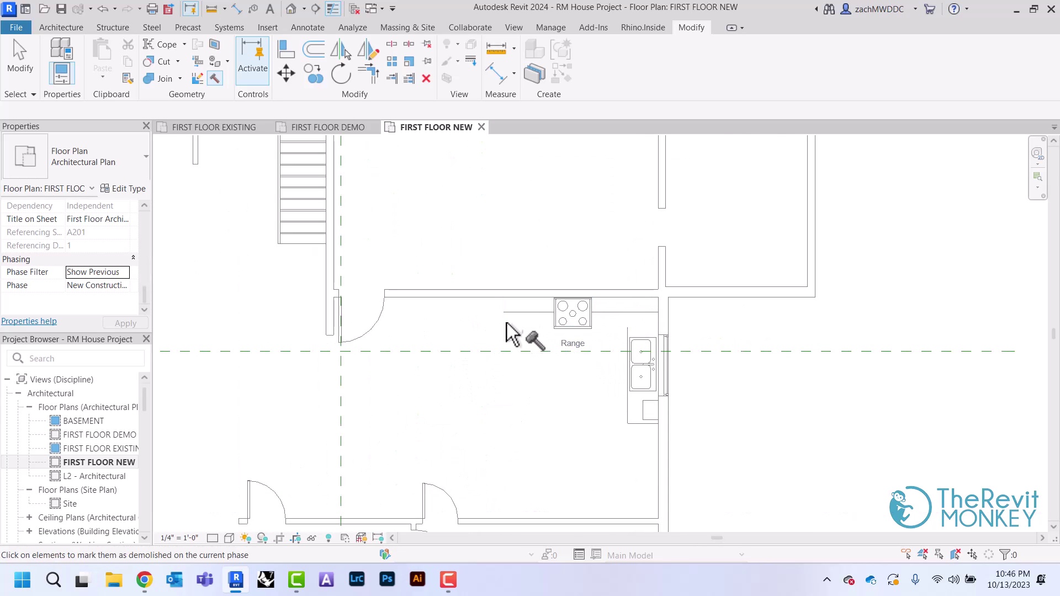
left_click(573, 314)
left_click(643, 356)
left_click(647, 408)
left_click(650, 415)
left_click(646, 433)
left_click(355, 129)
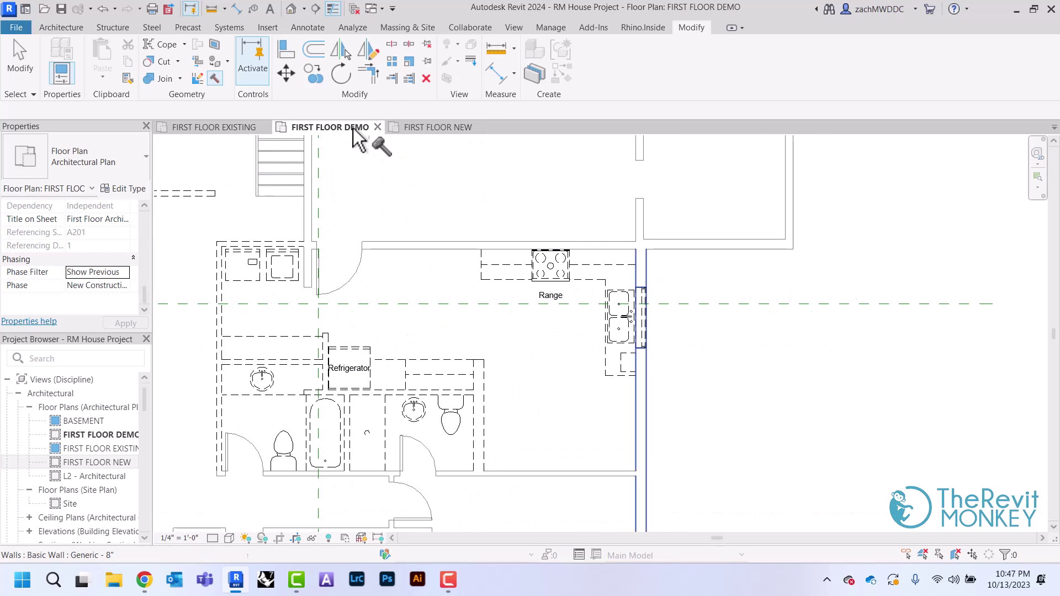
right_click(429, 187)
left_click(446, 195)
right_click(440, 188)
Step: Set Phase Demolished to None for the window beside the double sink
left_click(450, 195)
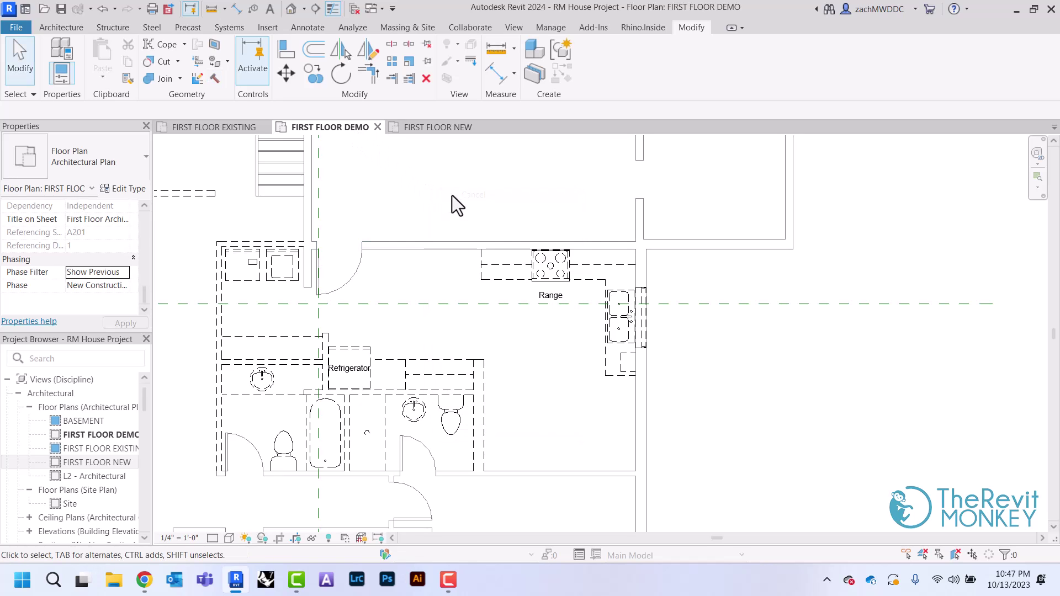
scroll(676, 334, "up", 2)
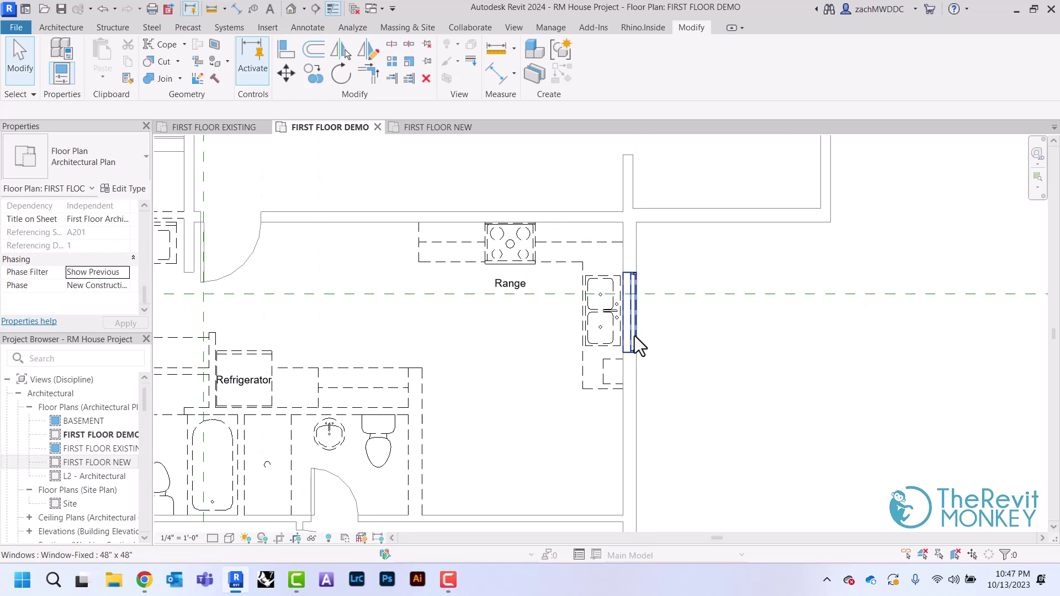
left_click(630, 312)
scroll(87, 237, "down", 1)
scroll(87, 237, "up", 4)
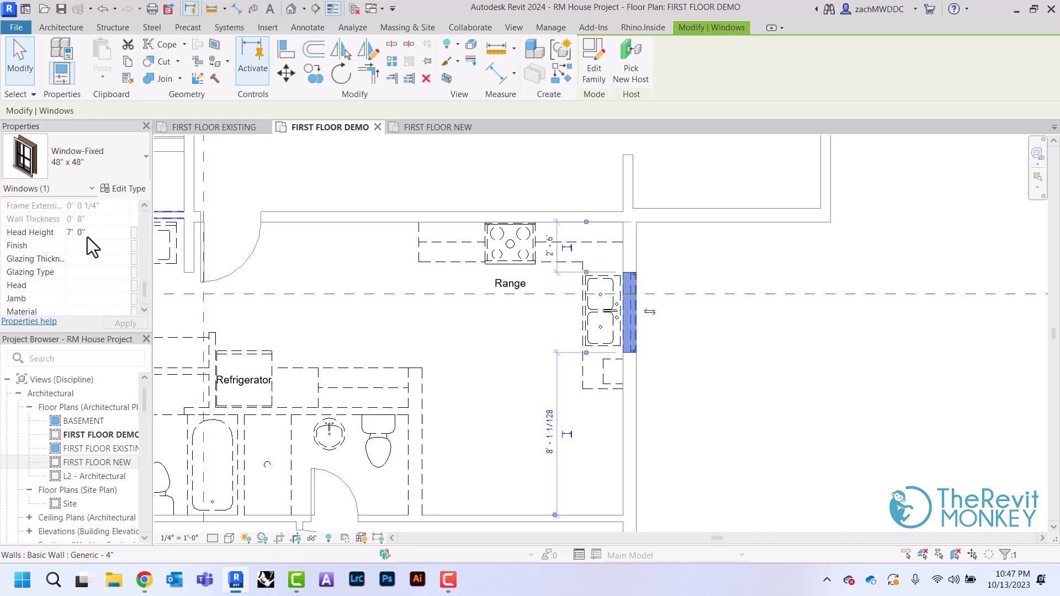
scroll(87, 237, "up", 3)
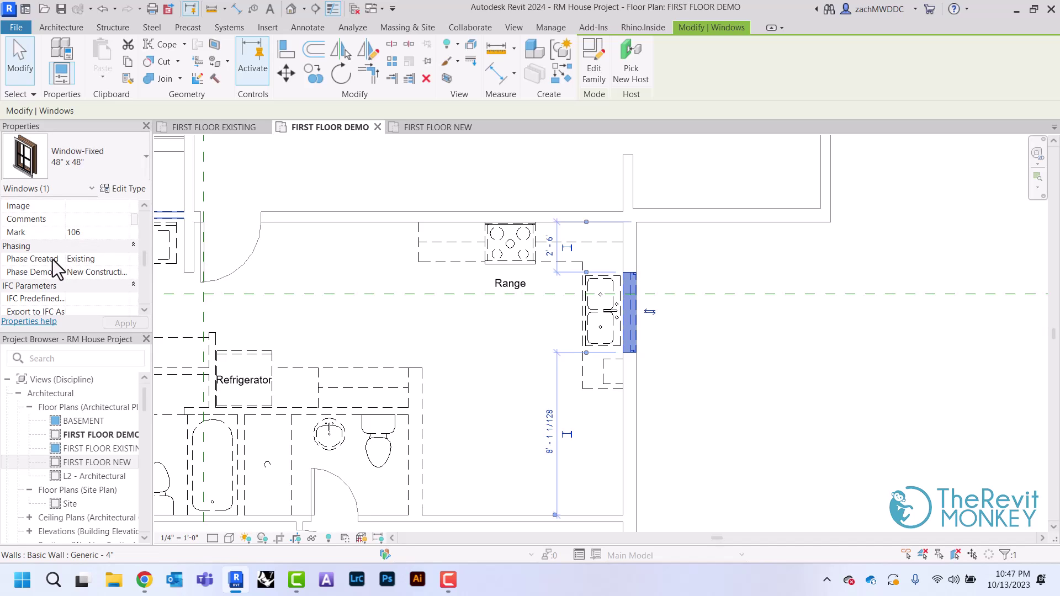
left_click(124, 273)
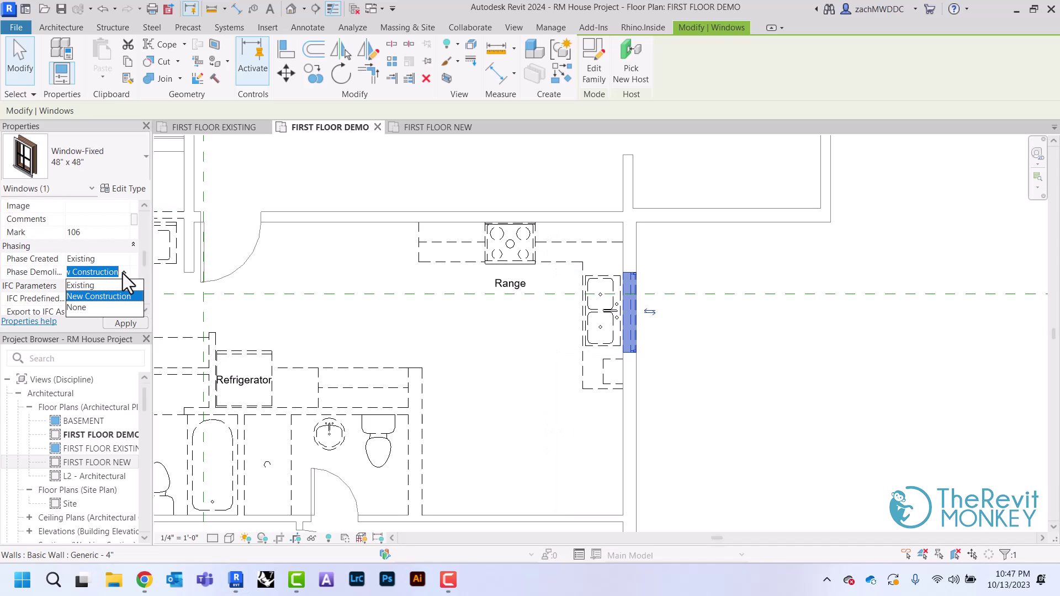
left_click(78, 308)
left_click(491, 353)
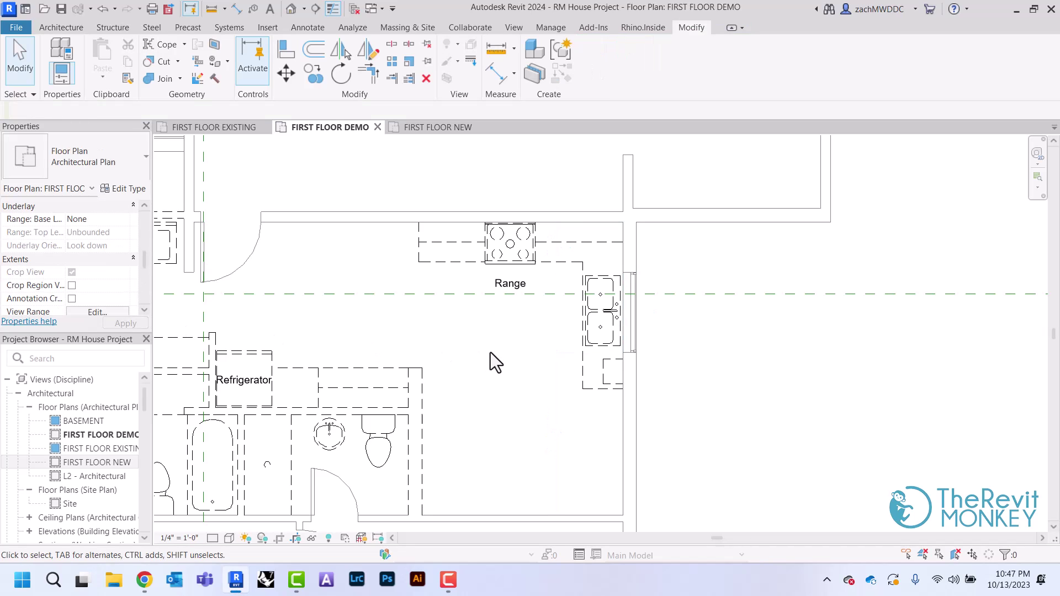
Step: Open FIRST FLOOR NEW, pan to the hallway, and start the Wall tool
left_click(436, 127)
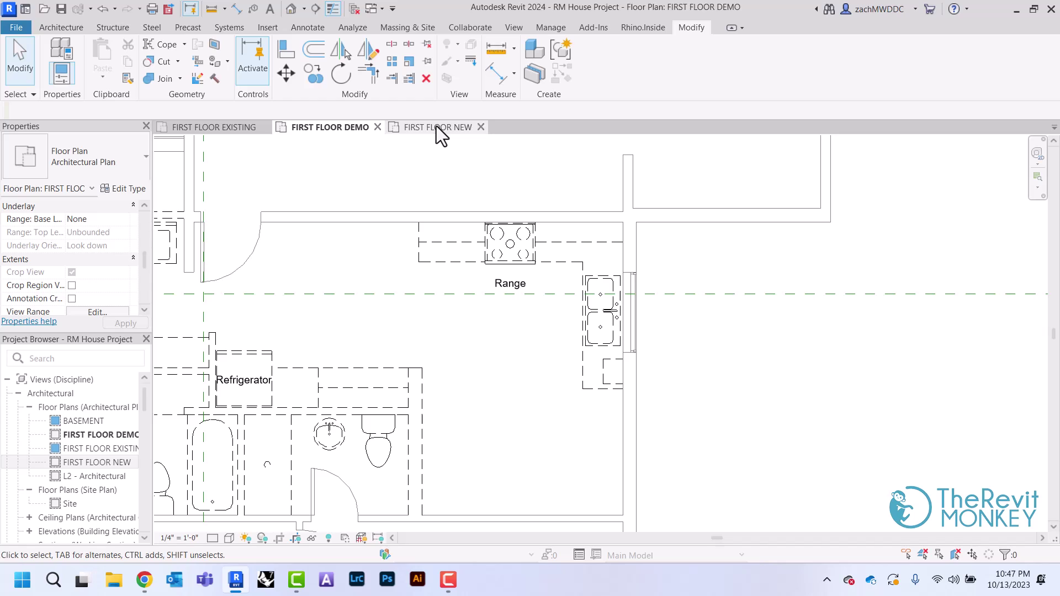
middle_click_drag(437, 126, 395, 114)
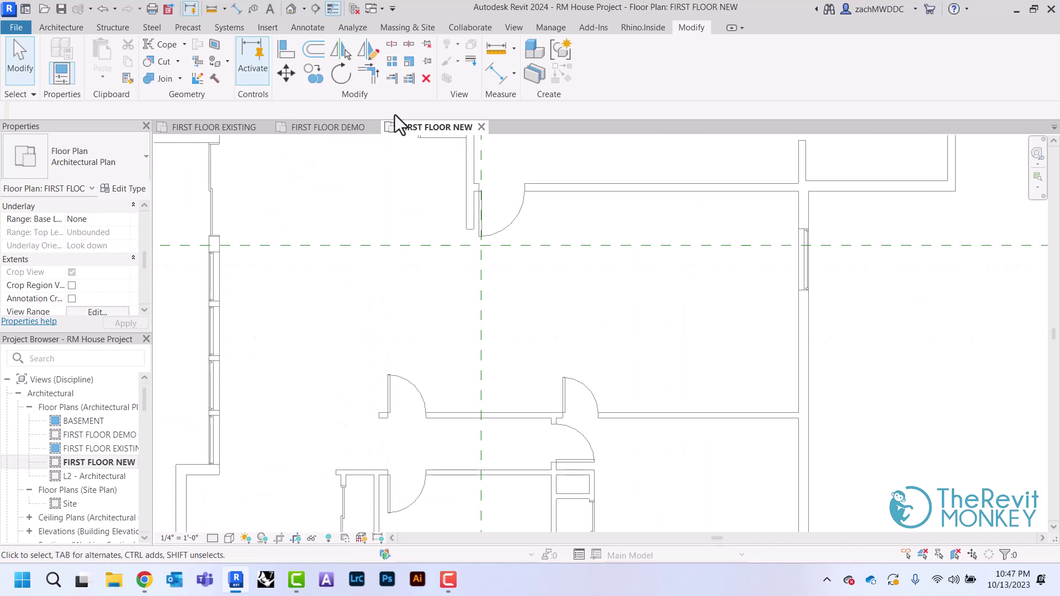
left_click(60, 26)
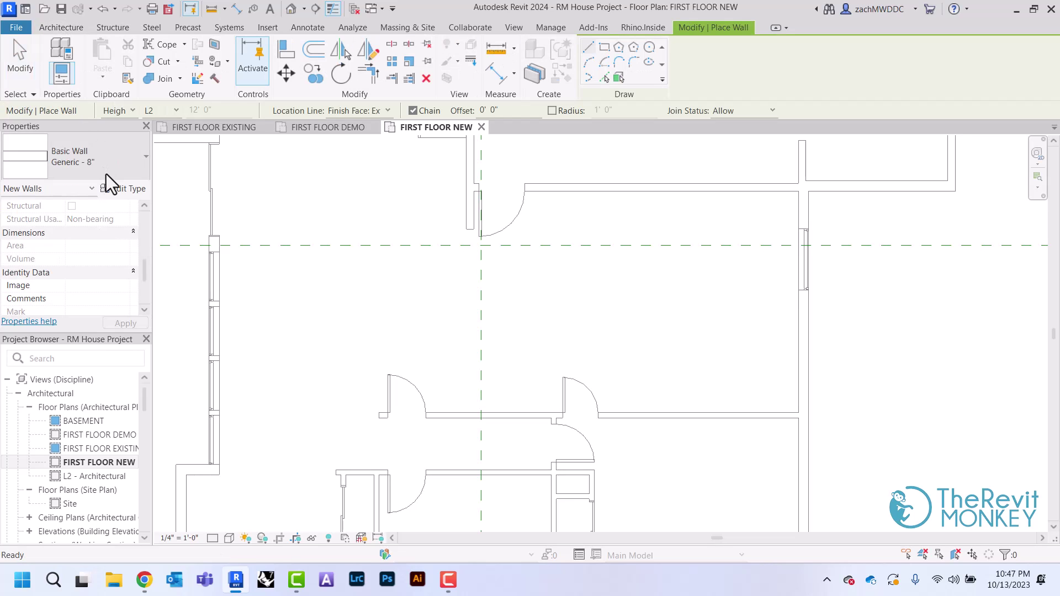
left_click(106, 174)
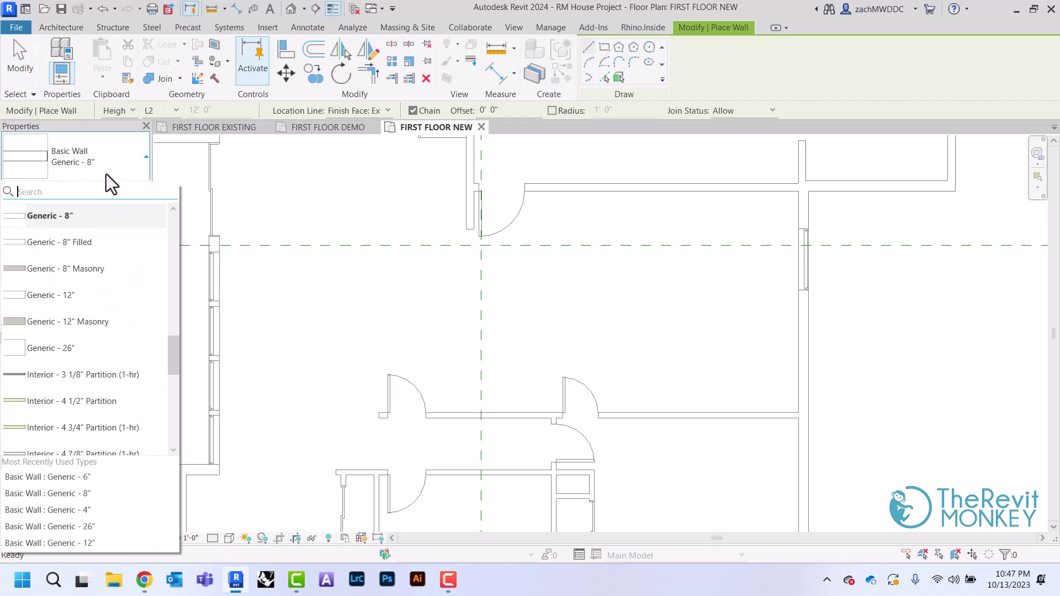
left_click(54, 218)
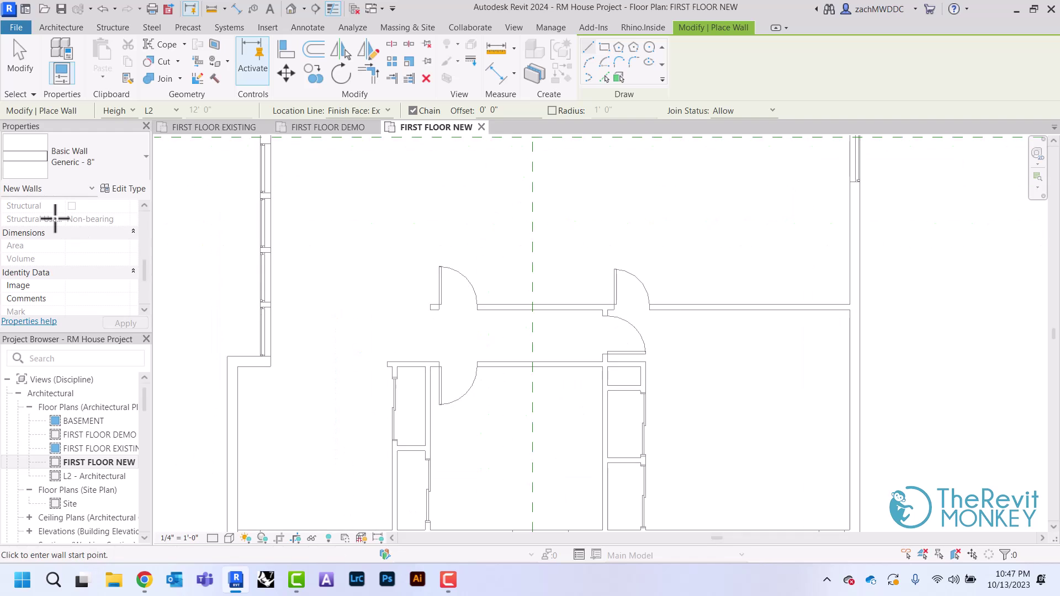
left_click(452, 302)
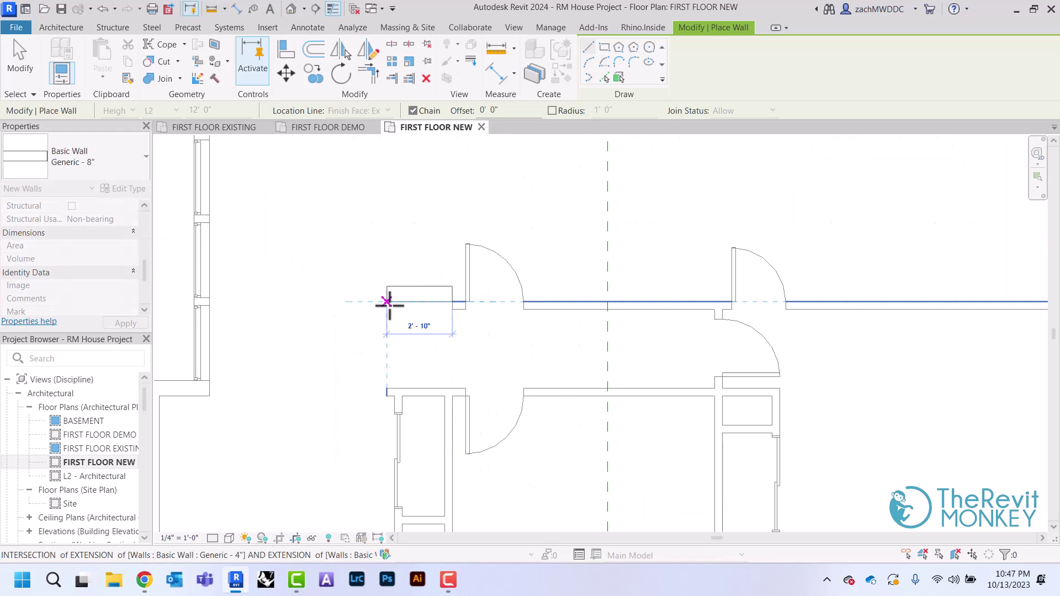
right_click(387, 302)
left_click(419, 315)
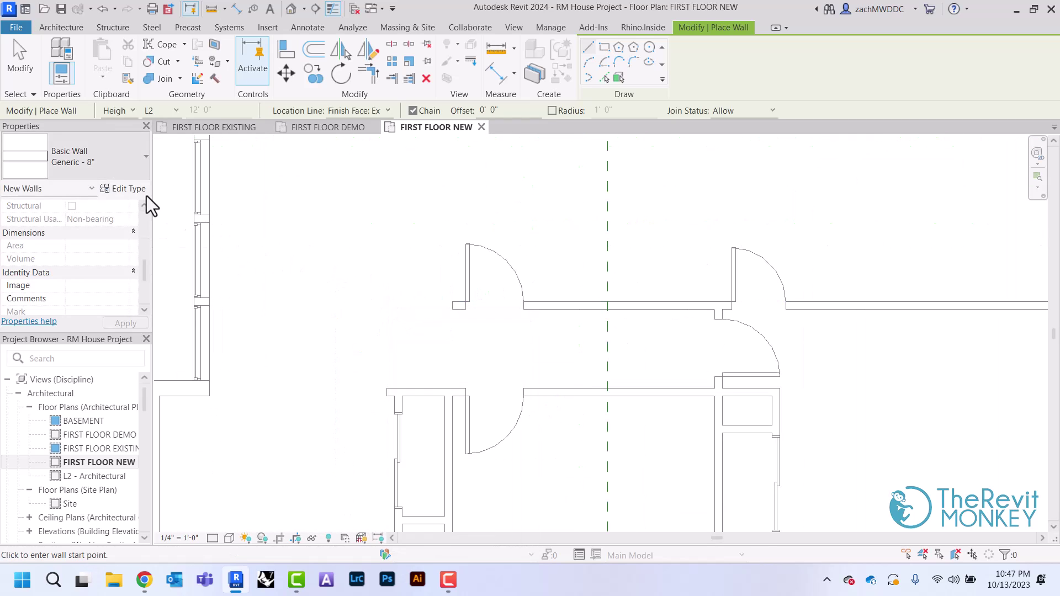
Step: Draw a Generic - 4" wall from the door edge to the exterior wall
left_click(72, 162)
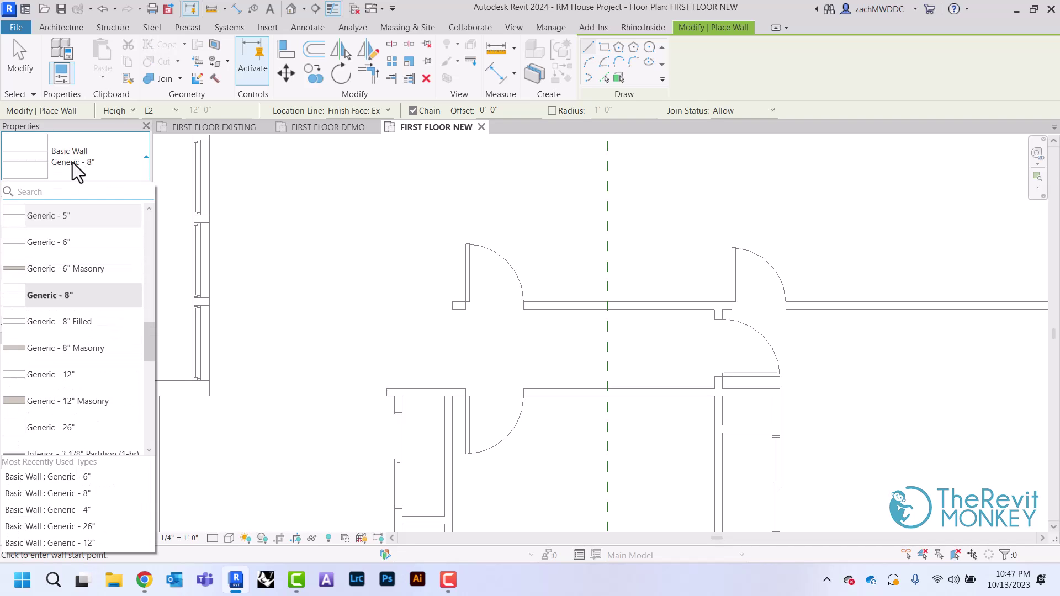
left_click(71, 322)
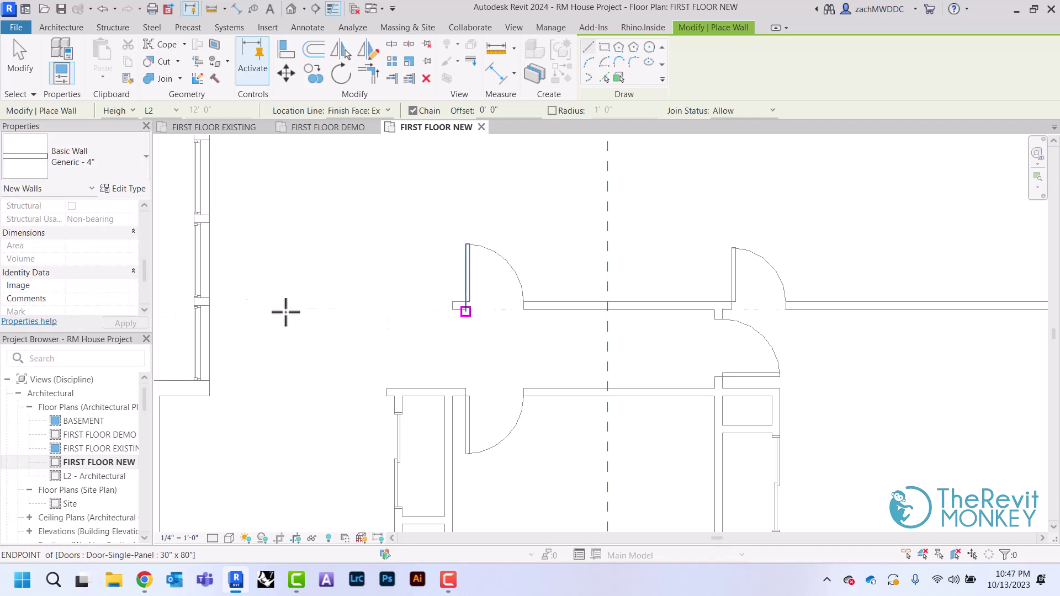
left_click(451, 302)
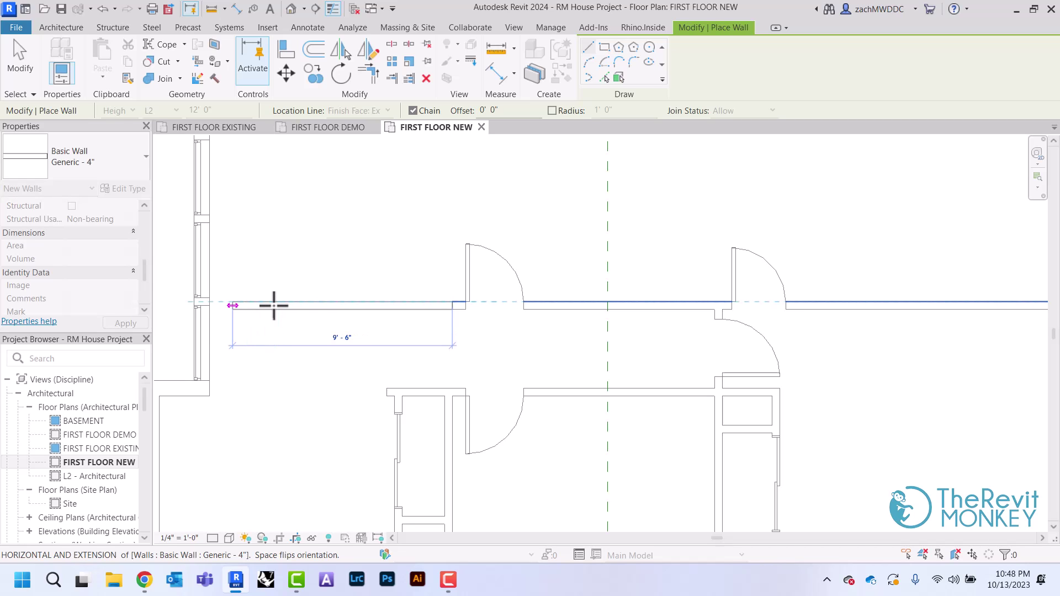
left_click(209, 302)
right_click(226, 308)
left_click(241, 318)
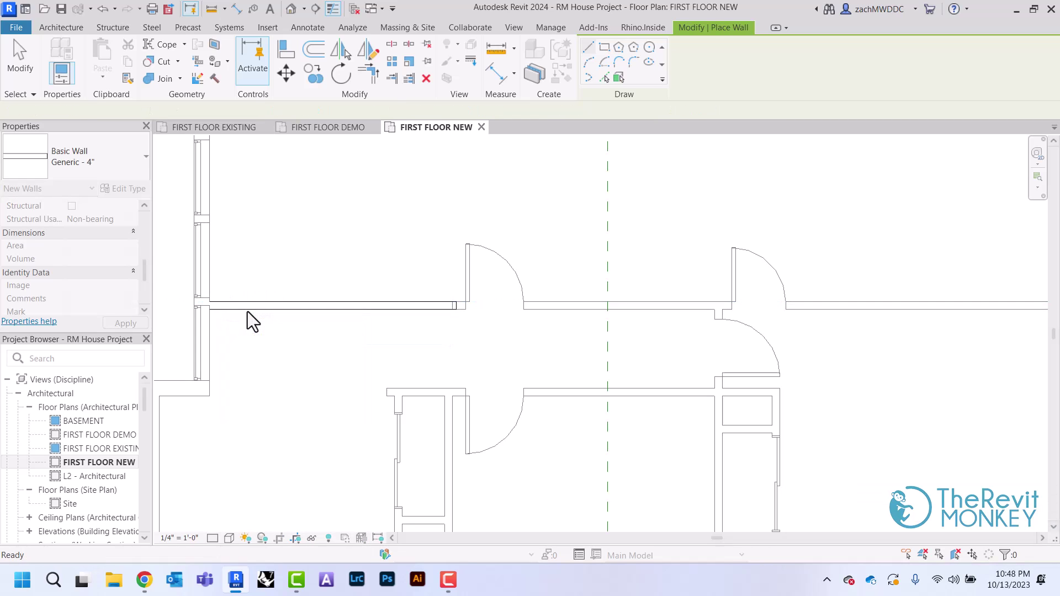
Step: Abandon a second wall, exit wall drawing, and switch to FIRST FLOOR DEMO
middle_click_drag(221, 400, 315, 305)
left_click(474, 296)
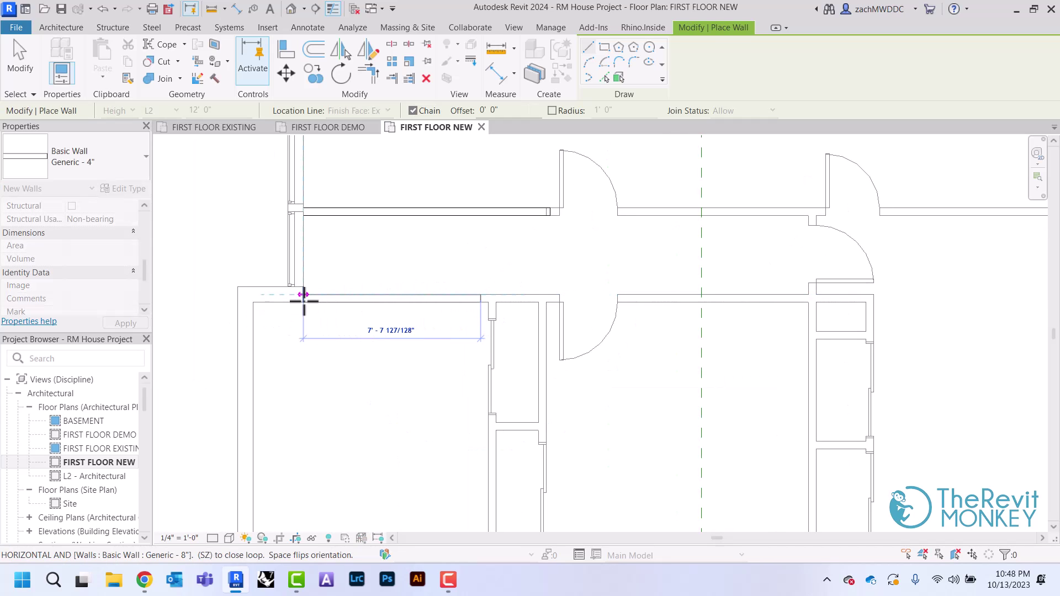
right_click(367, 292)
left_click(387, 296)
key("Escape")
right_click(390, 264)
left_click(404, 274)
left_click(326, 134)
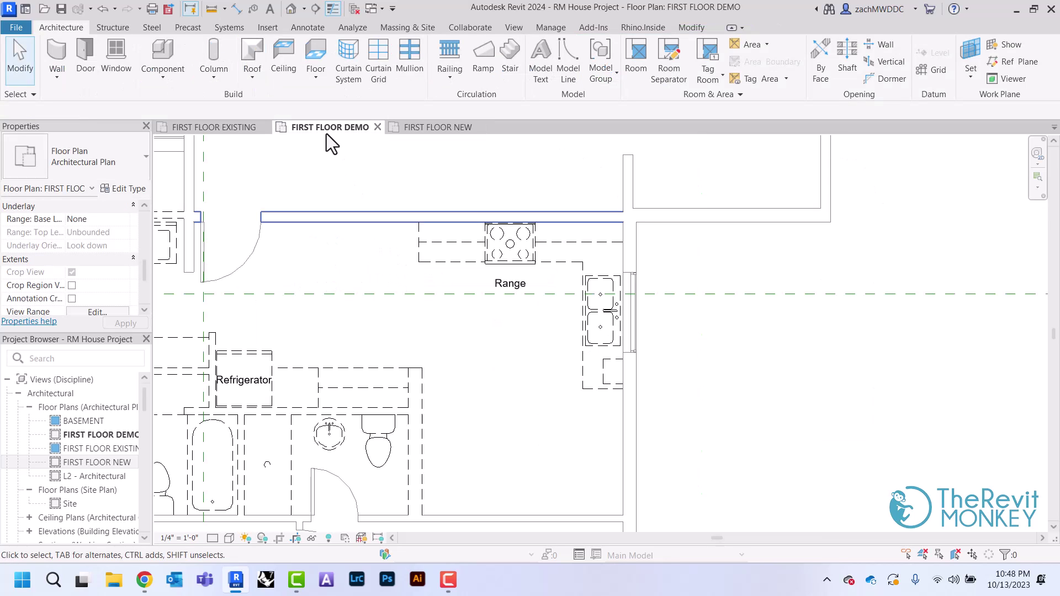
Step: View the whole FIRST FLOOR EXISTING plan for comparison
scroll(343, 150, "down", 3)
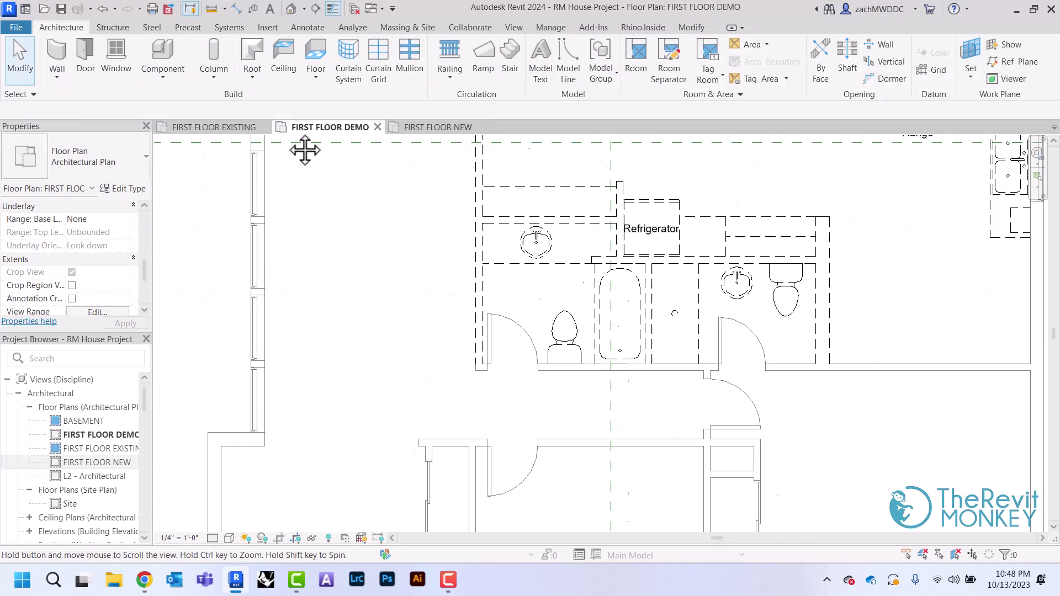
left_click(215, 129)
middle_click_drag(330, 261, 421, 359)
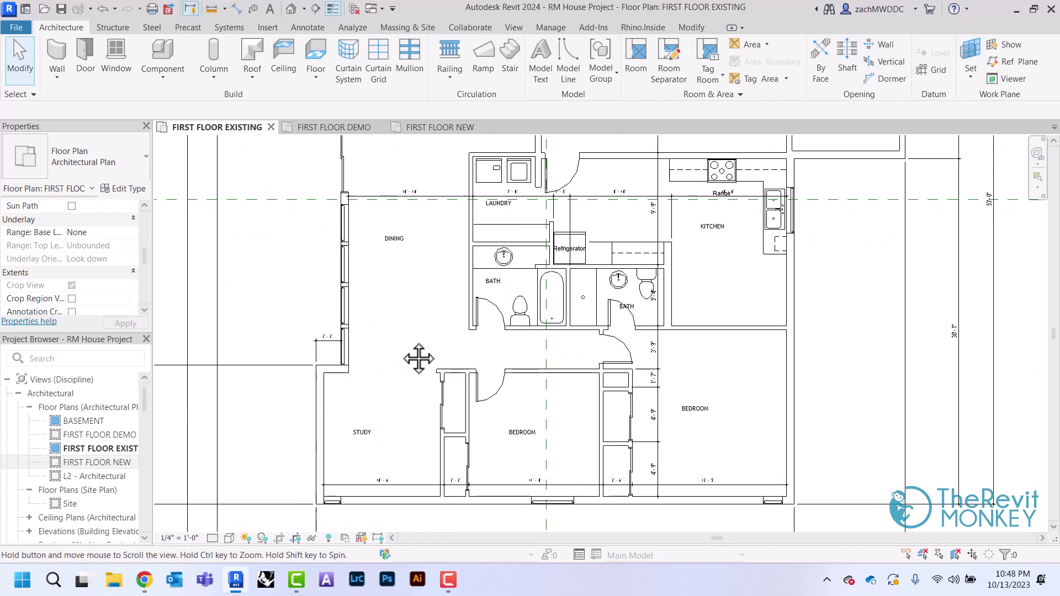
Step: On FIRST FLOOR NEW, confirm the Generic - 4" wall's Phase Created is New Construction, then deselect it
left_click(445, 128)
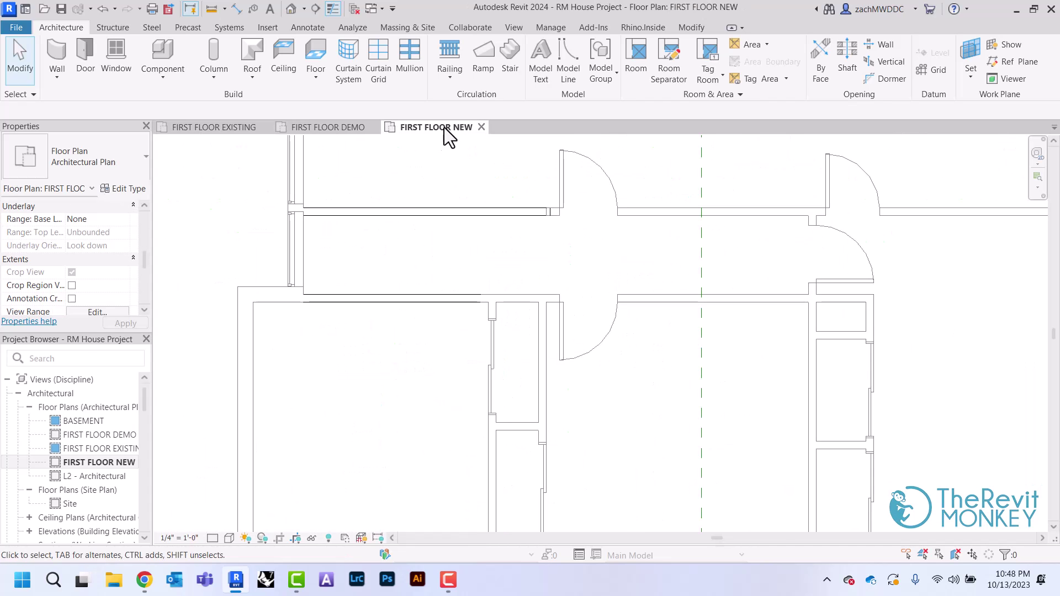
left_click(369, 300)
scroll(83, 254, "down", 5)
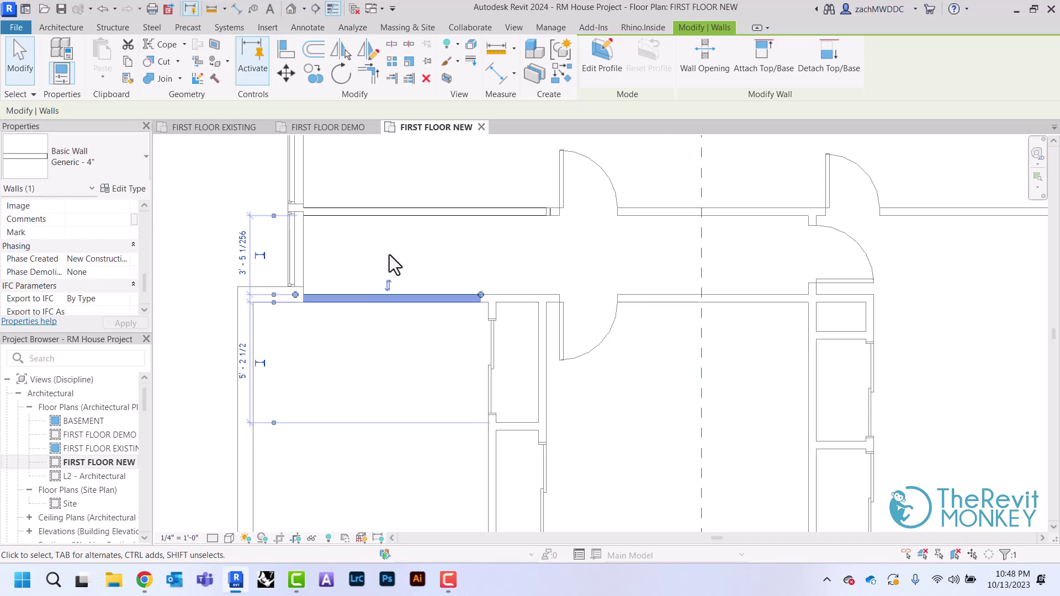
scroll(389, 254, "down", 2)
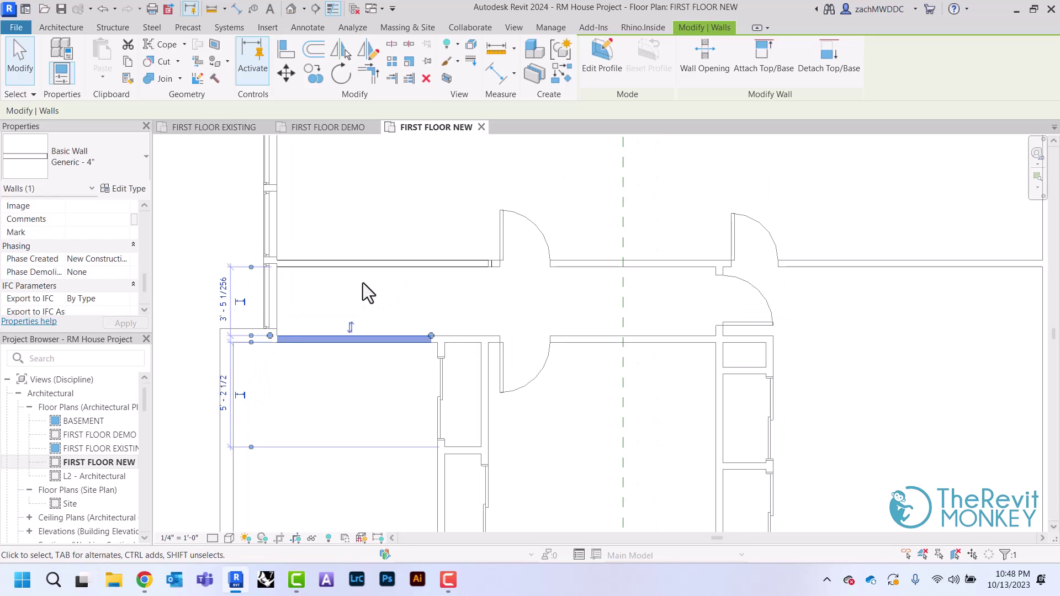
scroll(364, 288, "down", 2)
mouse_move(367, 293)
middle_mouse_down()
mouse_move(379, 301)
mouse_move(362, 303)
middle_mouse_up()
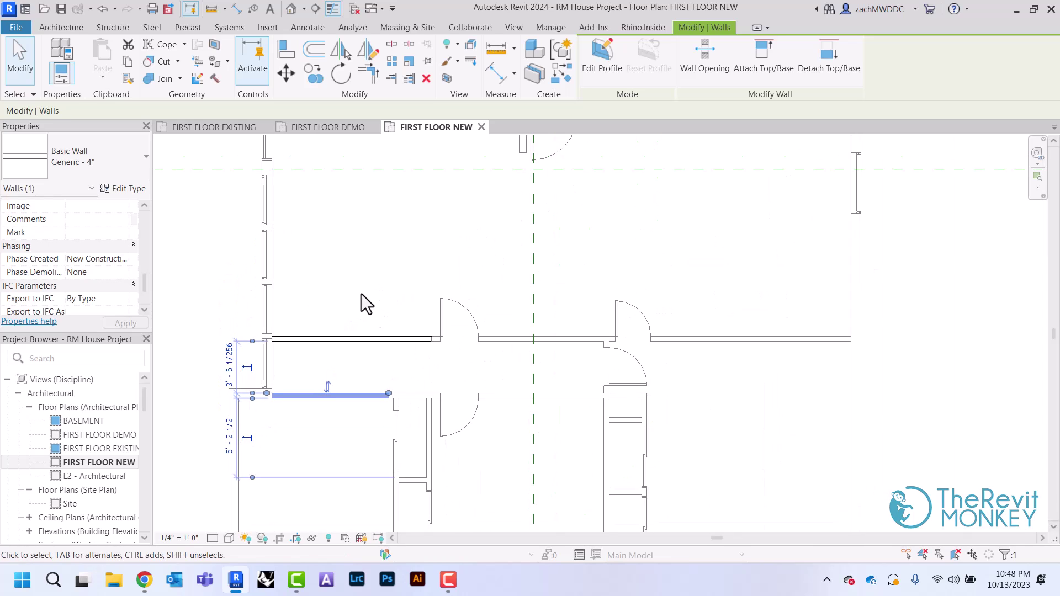
scroll(362, 298, "up", 2)
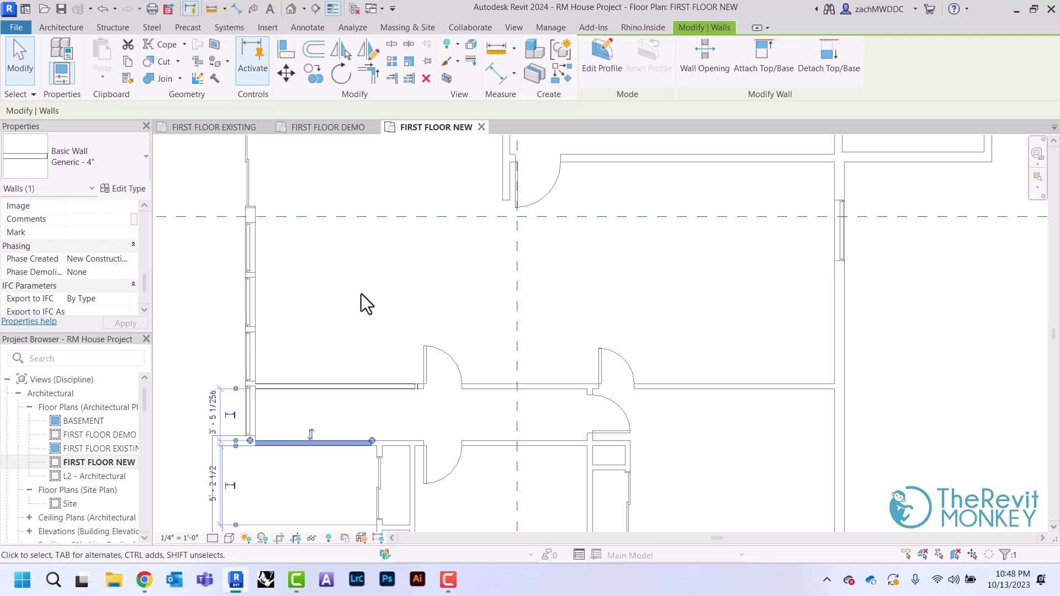
middle_click_drag(361, 294, 363, 251)
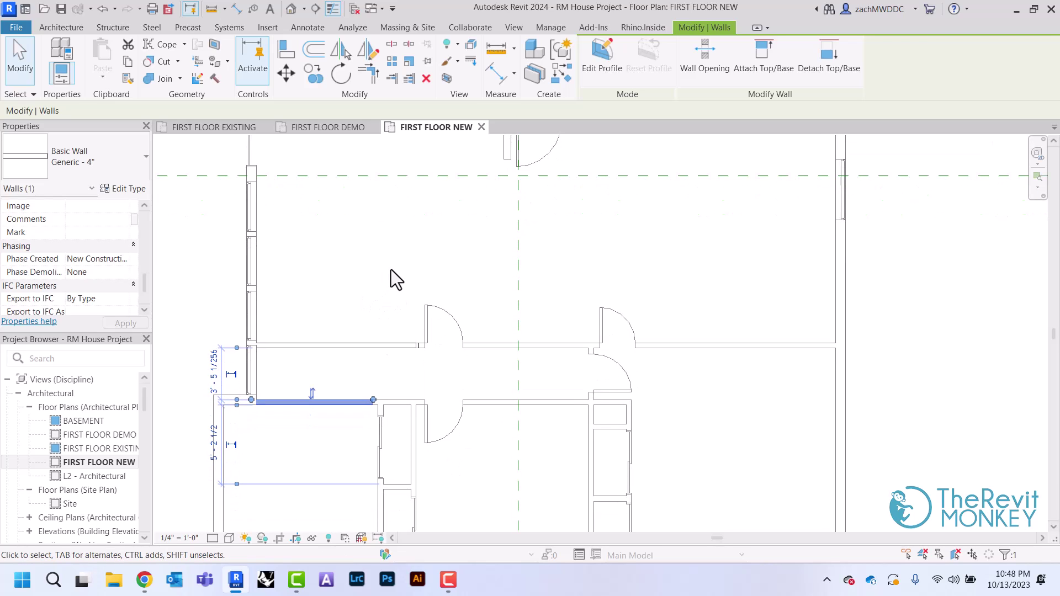
left_click(388, 256)
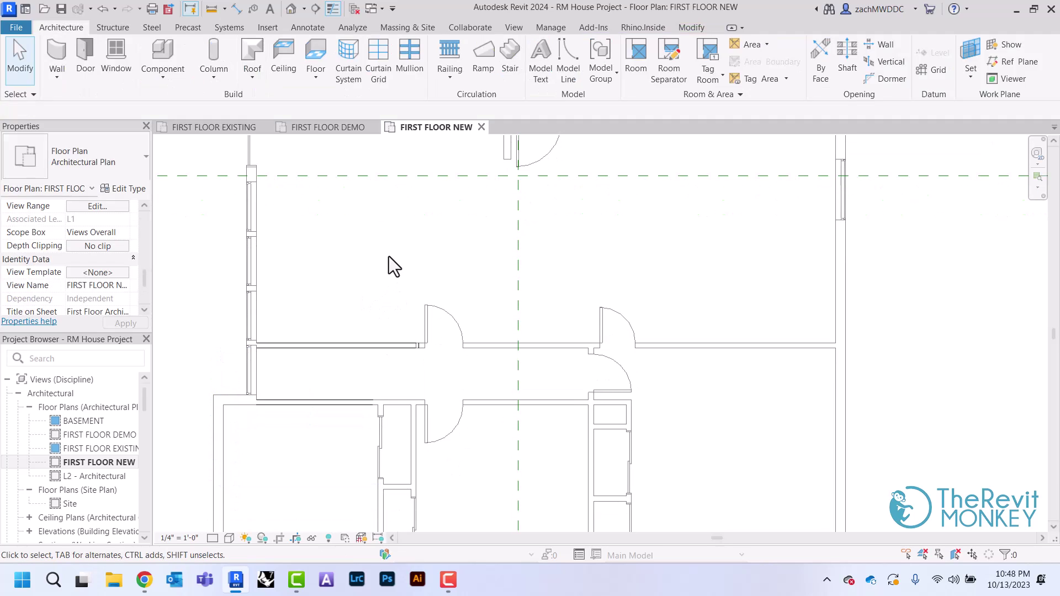